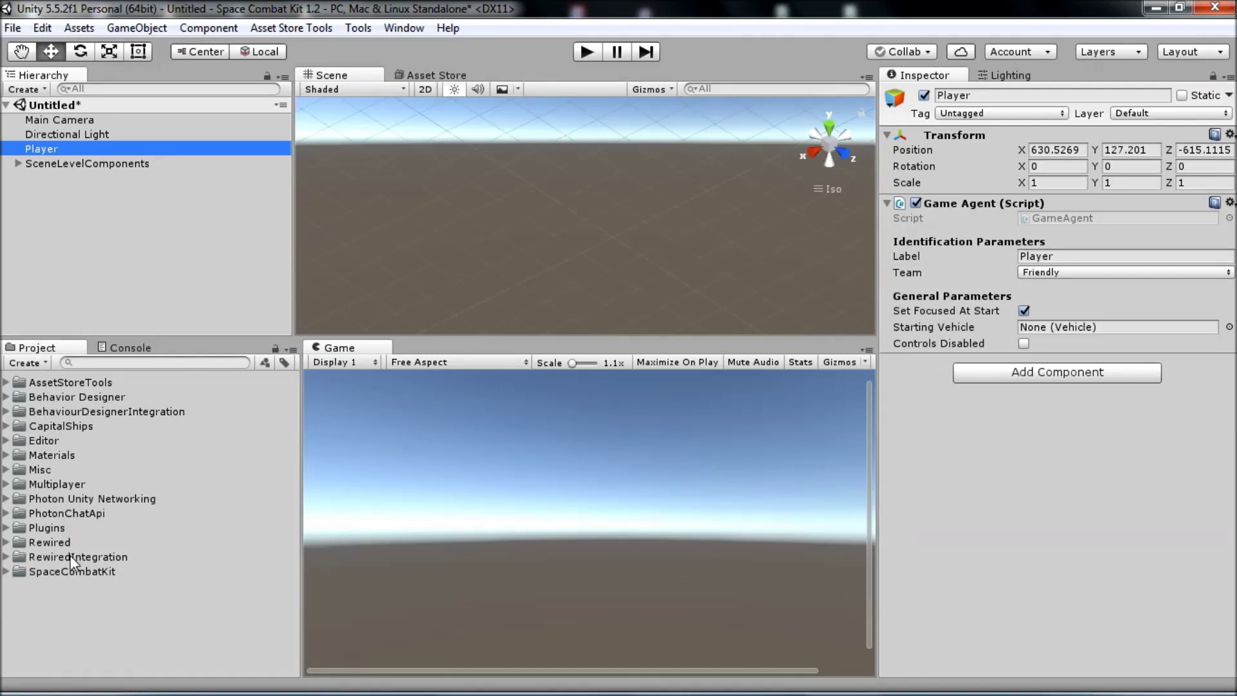
Browse the Demos Prefabs/Ships folder, looking at the BlueShip and RedShip prefabs
{"action": "left_click", "coordinate": [67, 572]}
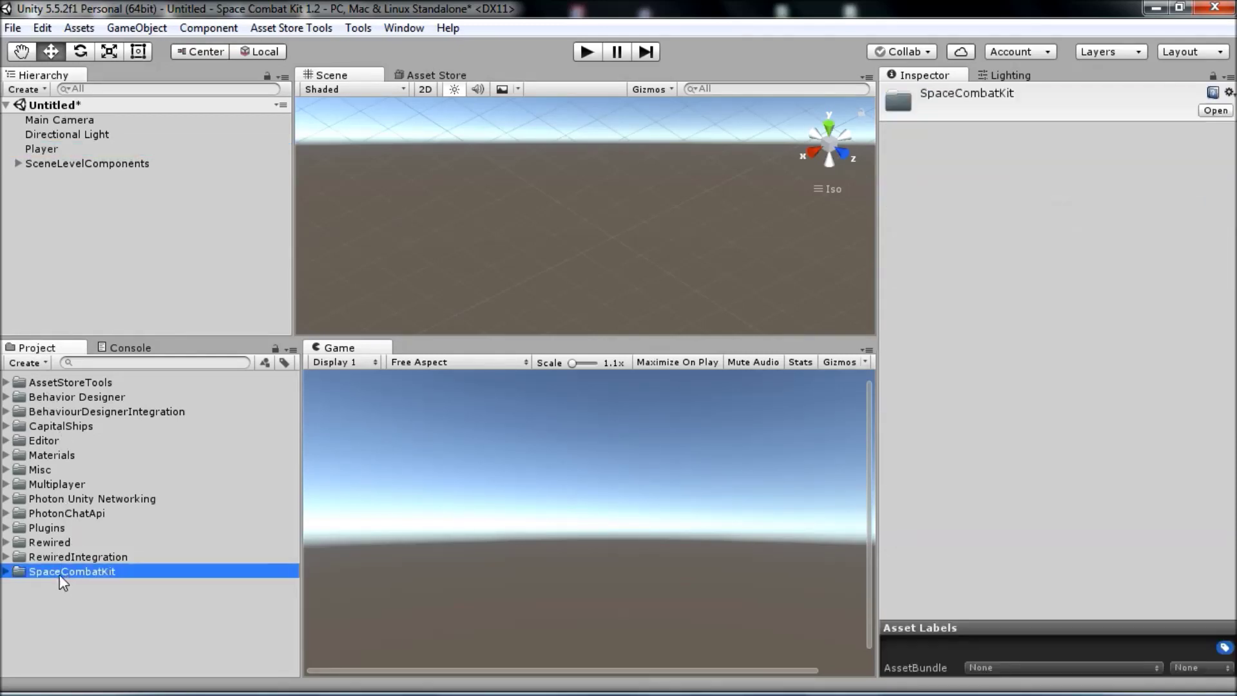
{"action": "left_click", "coordinate": [6, 571]}
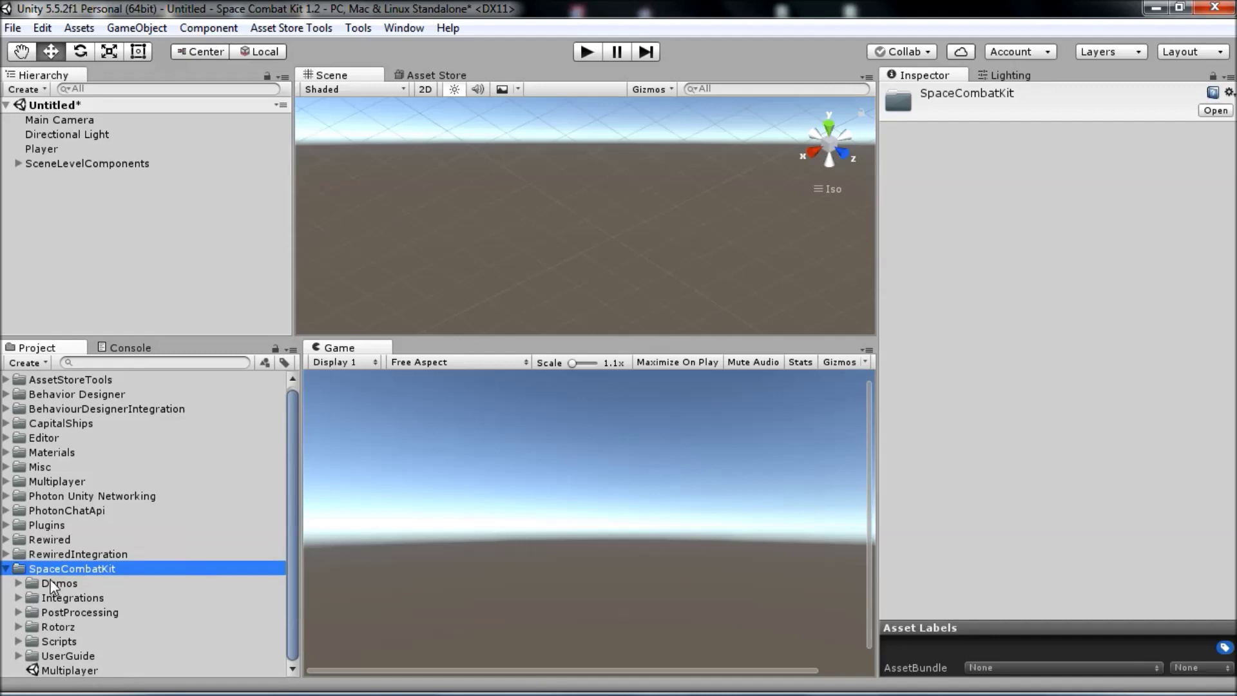
{"action": "left_click", "coordinate": [58, 583]}
{"action": "left_click", "coordinate": [19, 583]}
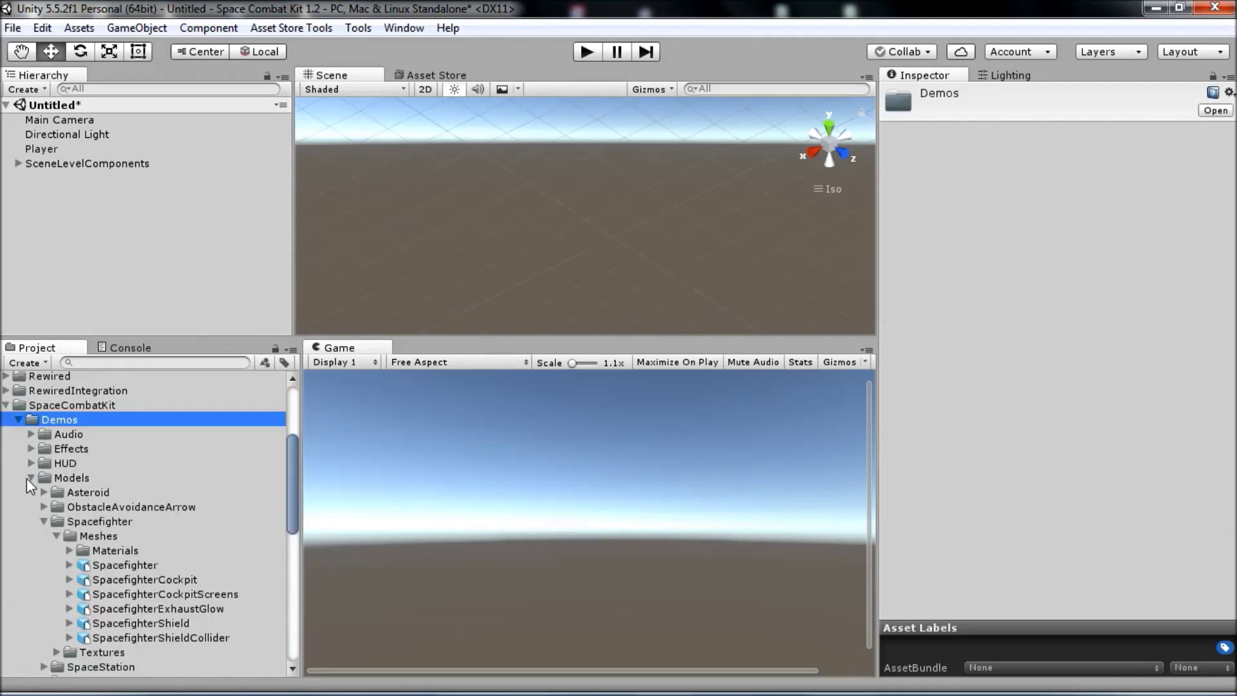
{"action": "left_click", "coordinate": [28, 478]}
{"action": "left_click", "coordinate": [32, 493]}
{"action": "left_click", "coordinate": [58, 492]}
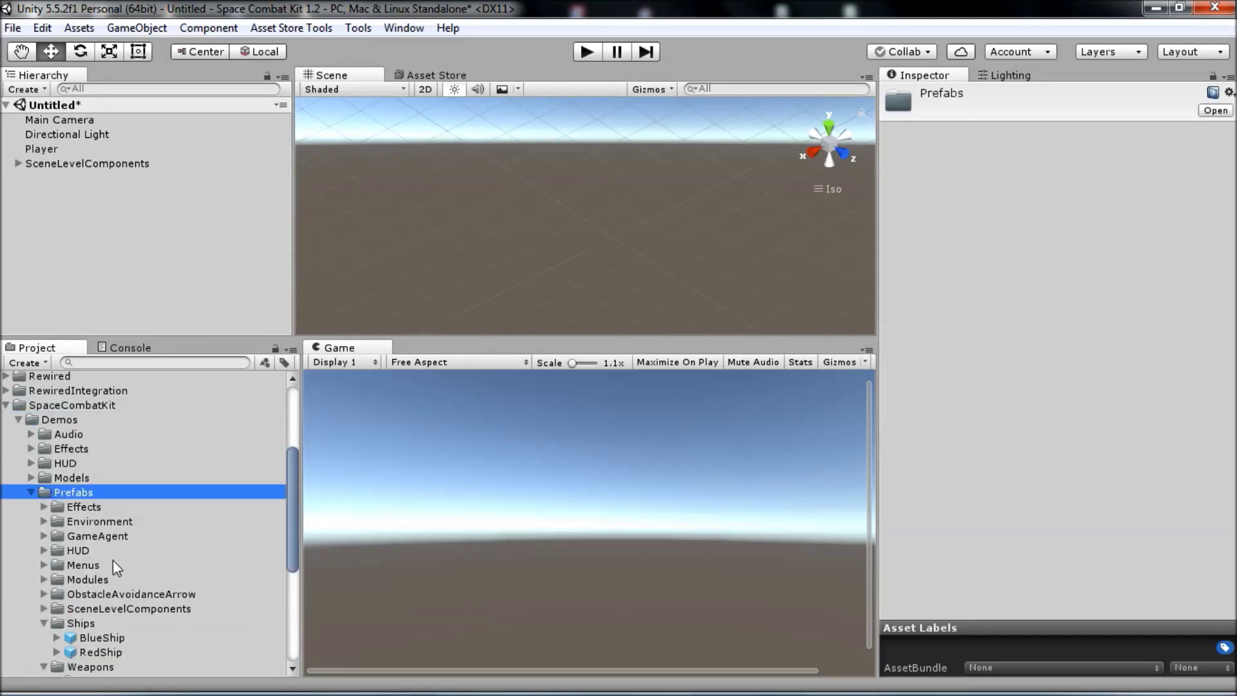
{"action": "left_click", "coordinate": [74, 622]}
{"action": "left_click", "coordinate": [98, 636]}
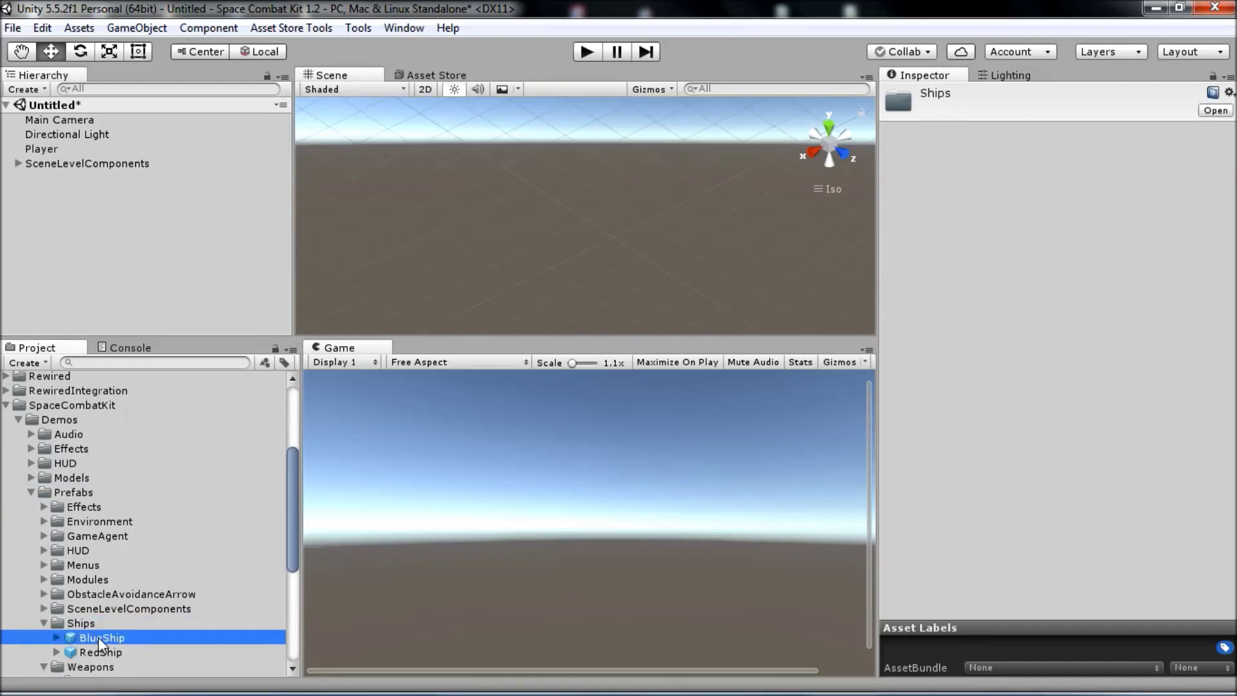
{"action": "left_click", "coordinate": [92, 652]}
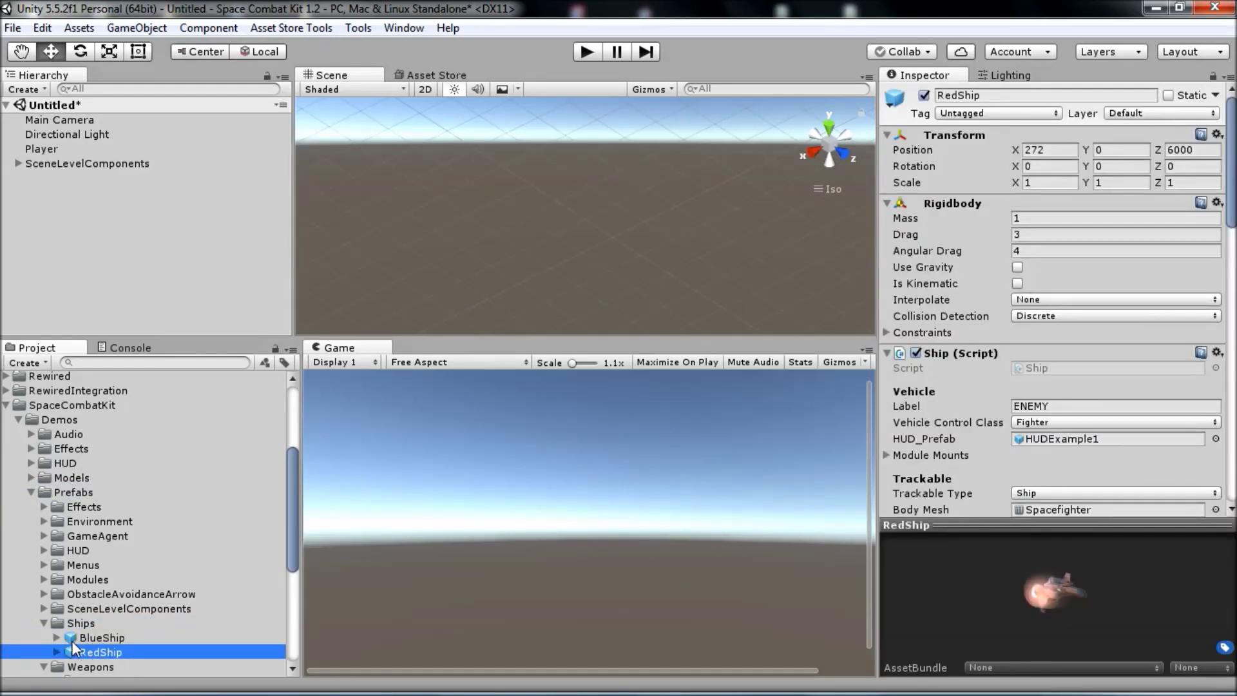
{"action": "left_click", "coordinate": [67, 296]}
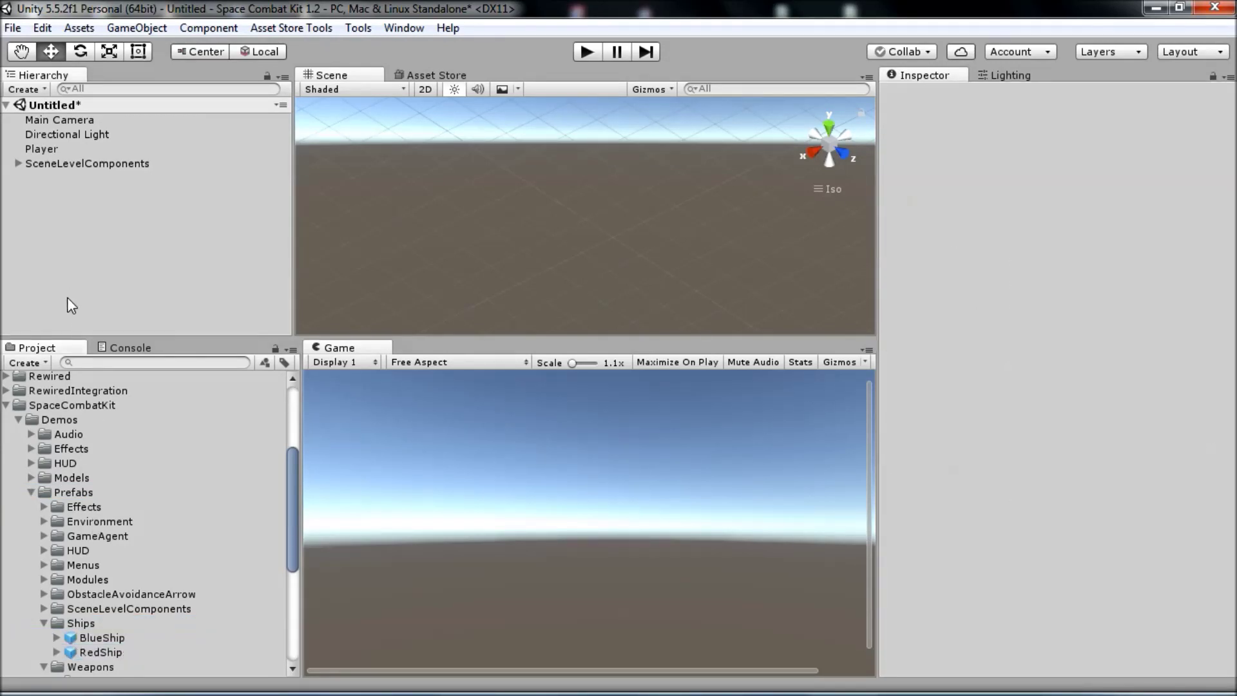
{"action": "left_click", "coordinate": [7, 405]}
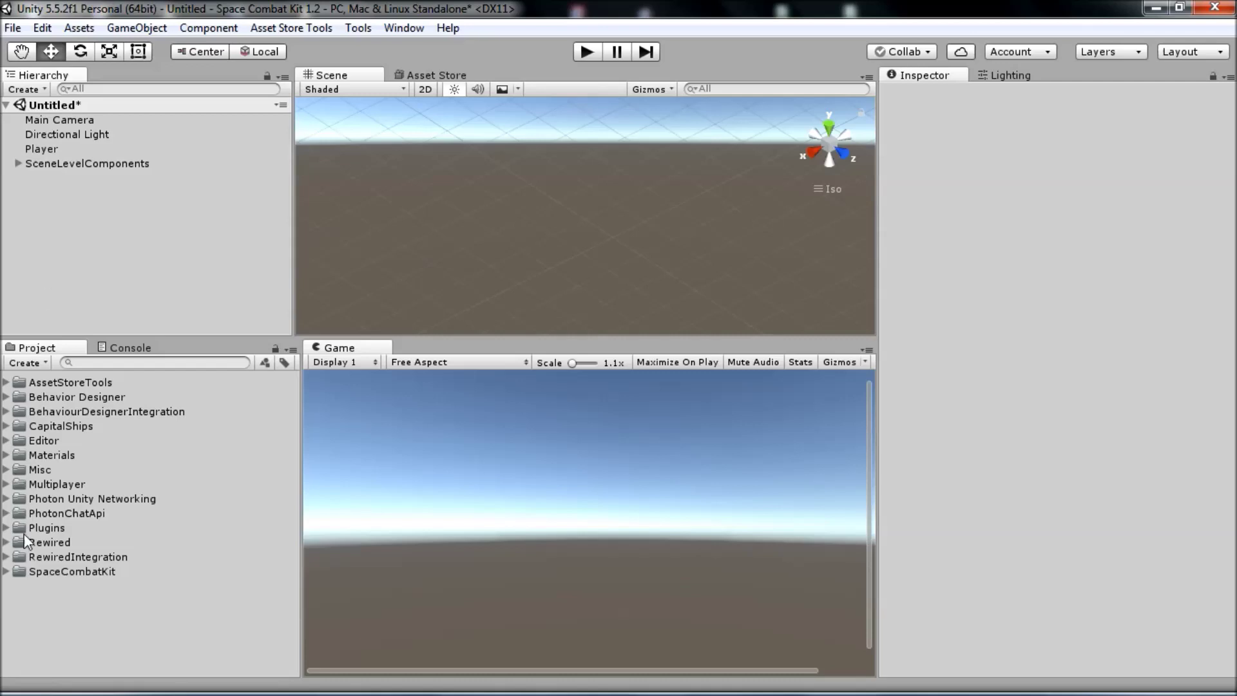
Drag the Spacefighter mesh from Demos/Models/Spacefighter/Meshes into the Hierarchy
{"action": "left_click", "coordinate": [36, 571]}
{"action": "double_click", "coordinate": [62, 571]}
{"action": "scroll", "coordinate": [67, 574], "scroll_direction": "down", "scroll_amount": 3}
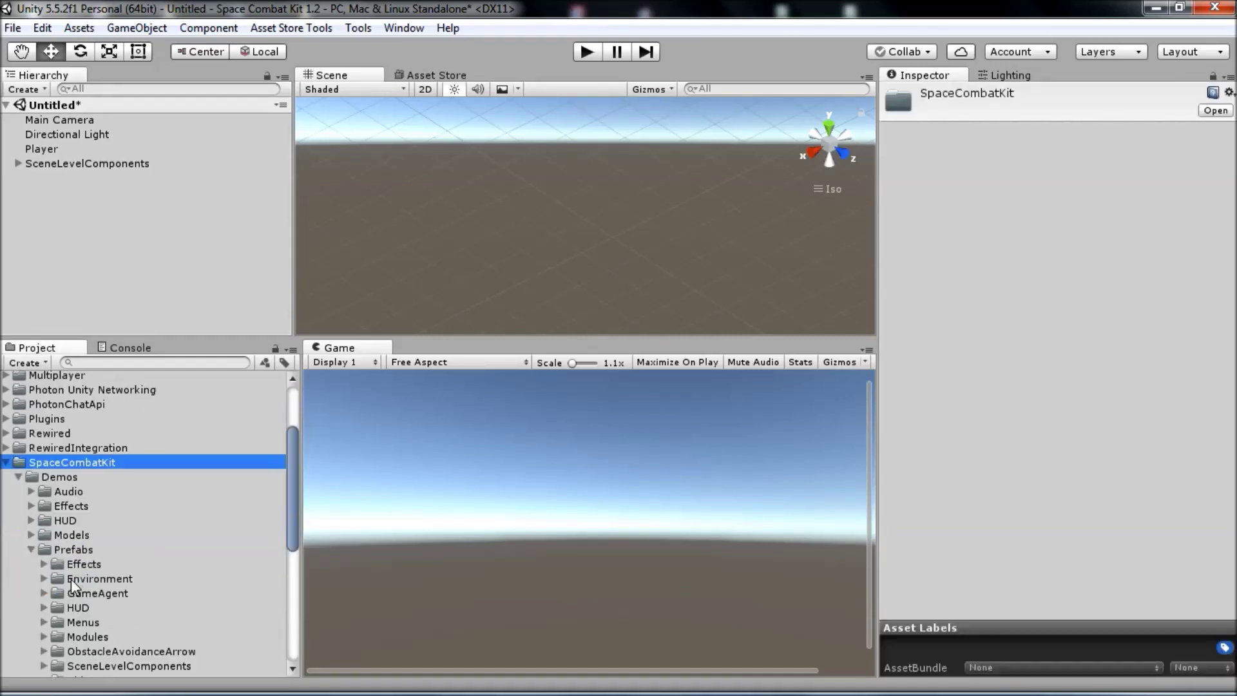
{"action": "left_click", "coordinate": [18, 476]}
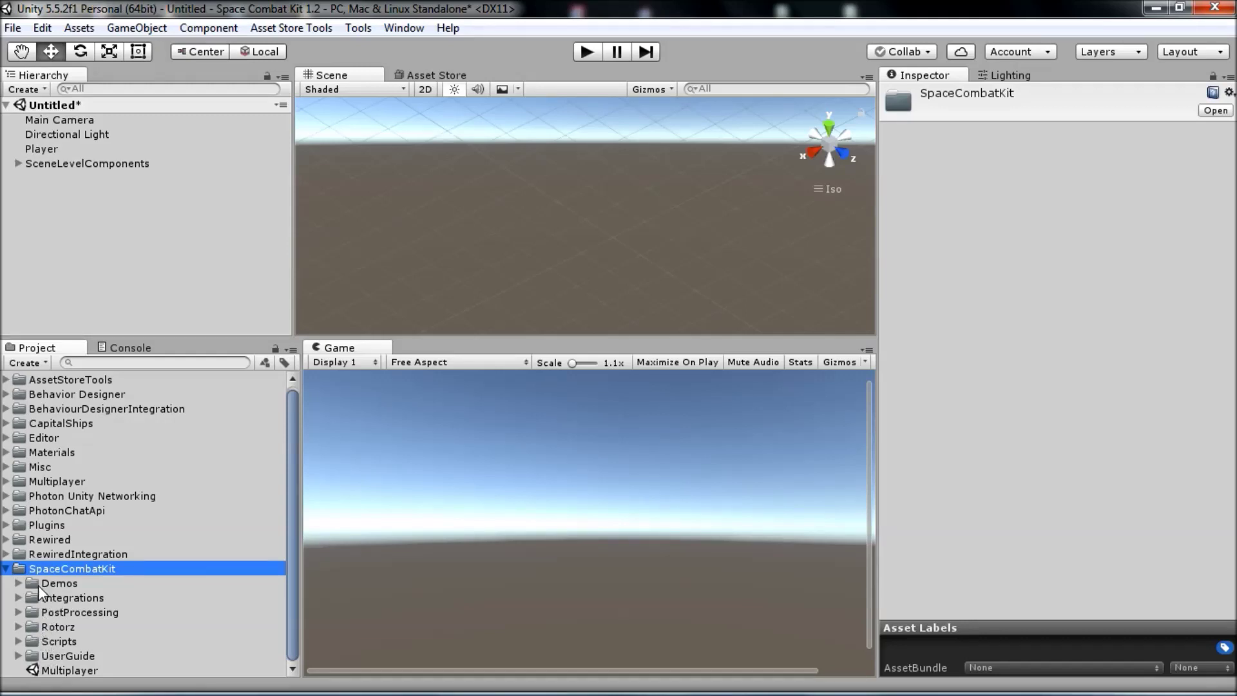
{"action": "left_click", "coordinate": [39, 584]}
{"action": "left_click", "coordinate": [19, 583]}
{"action": "scroll", "coordinate": [63, 605], "scroll_direction": "down", "scroll_amount": 3}
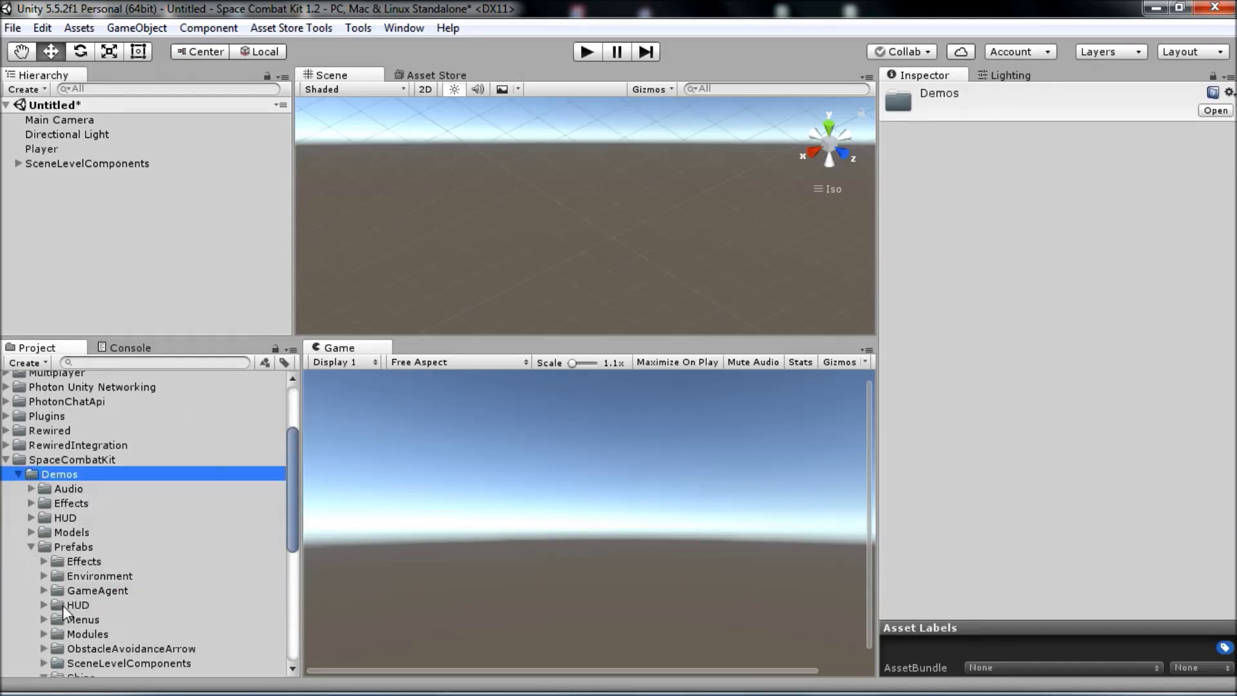
{"action": "left_click", "coordinate": [70, 534]}
{"action": "left_click", "coordinate": [31, 532]}
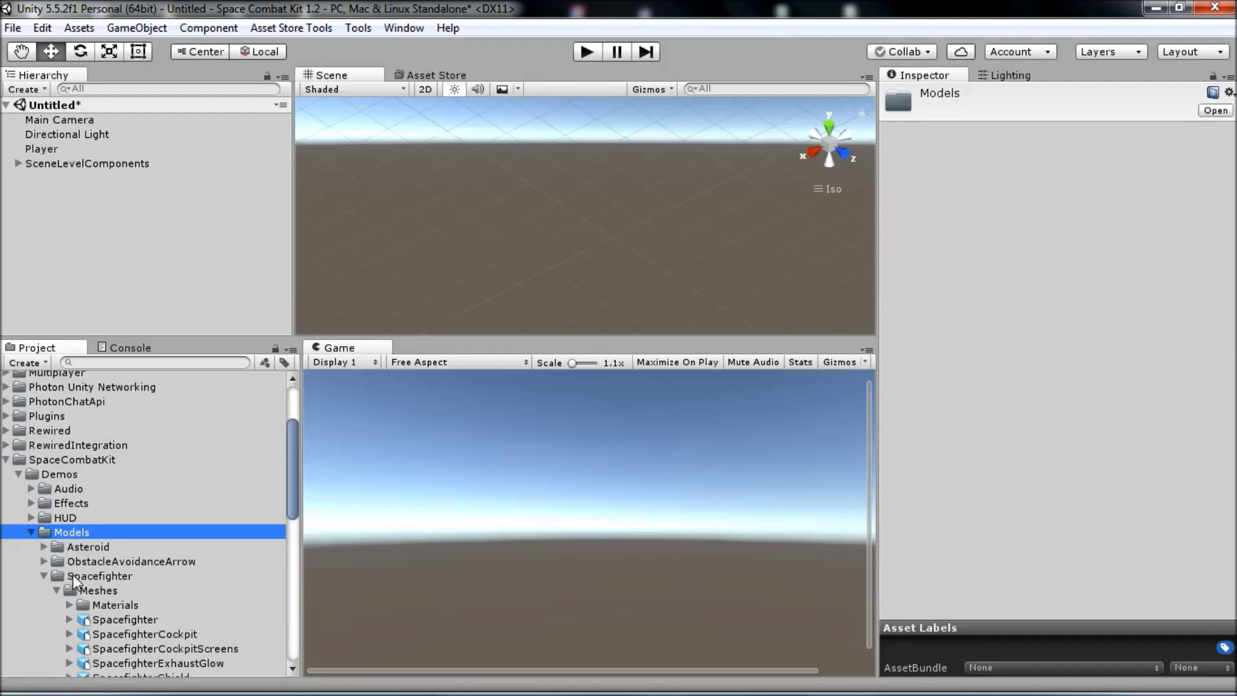
{"action": "left_click", "coordinate": [73, 575]}
{"action": "left_click", "coordinate": [103, 592]}
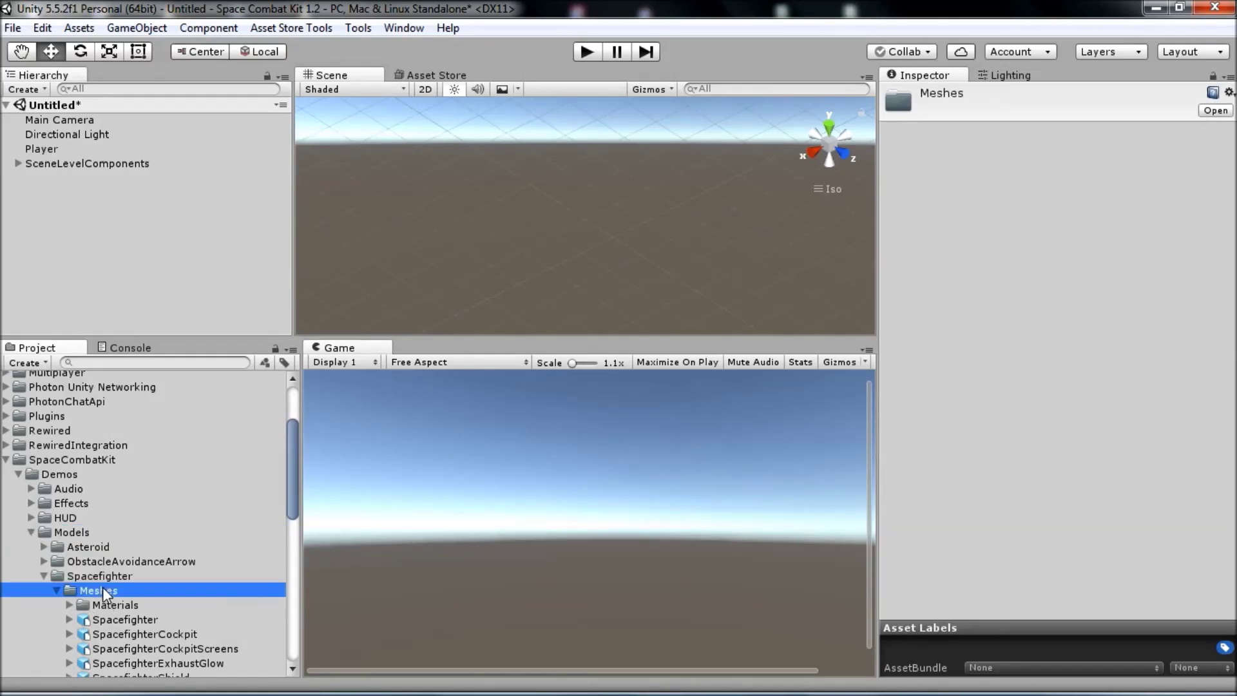
{"action": "left_click_drag", "start_coordinate": [115, 620], "coordinate": [100, 233]}
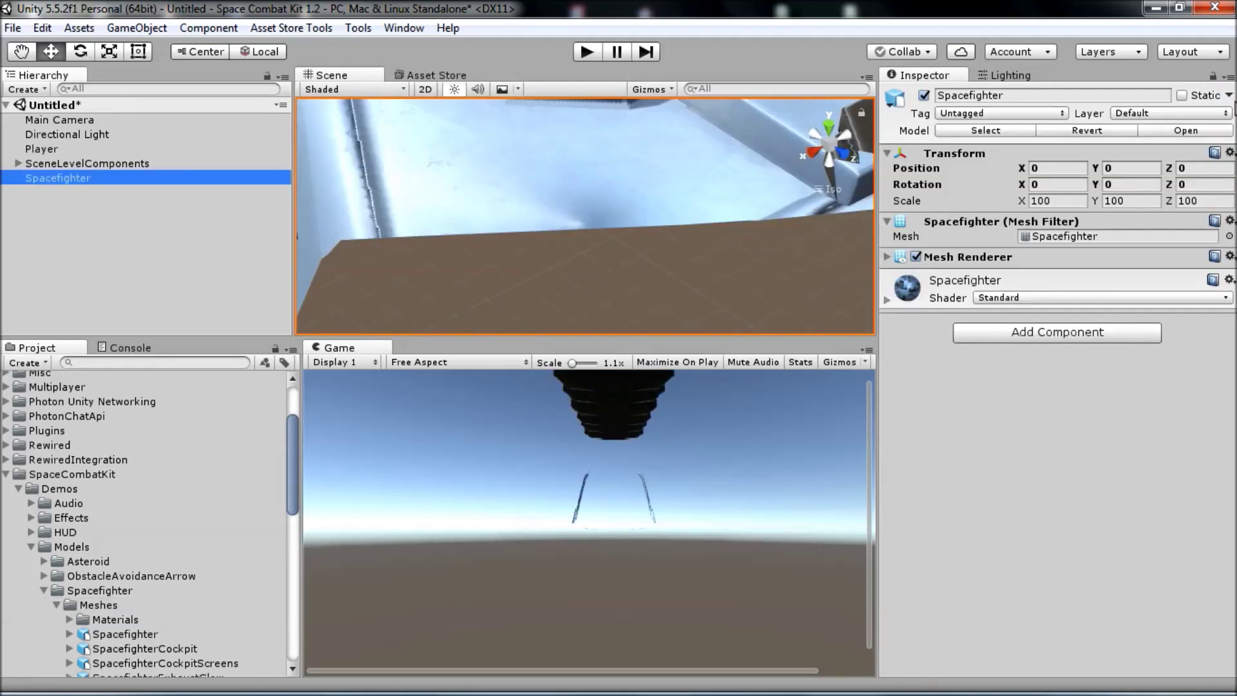
Reset the Spacefighter's Transform to the origin with scale 1 and break its prefab instance
{"action": "left_click", "coordinate": [1230, 153]}
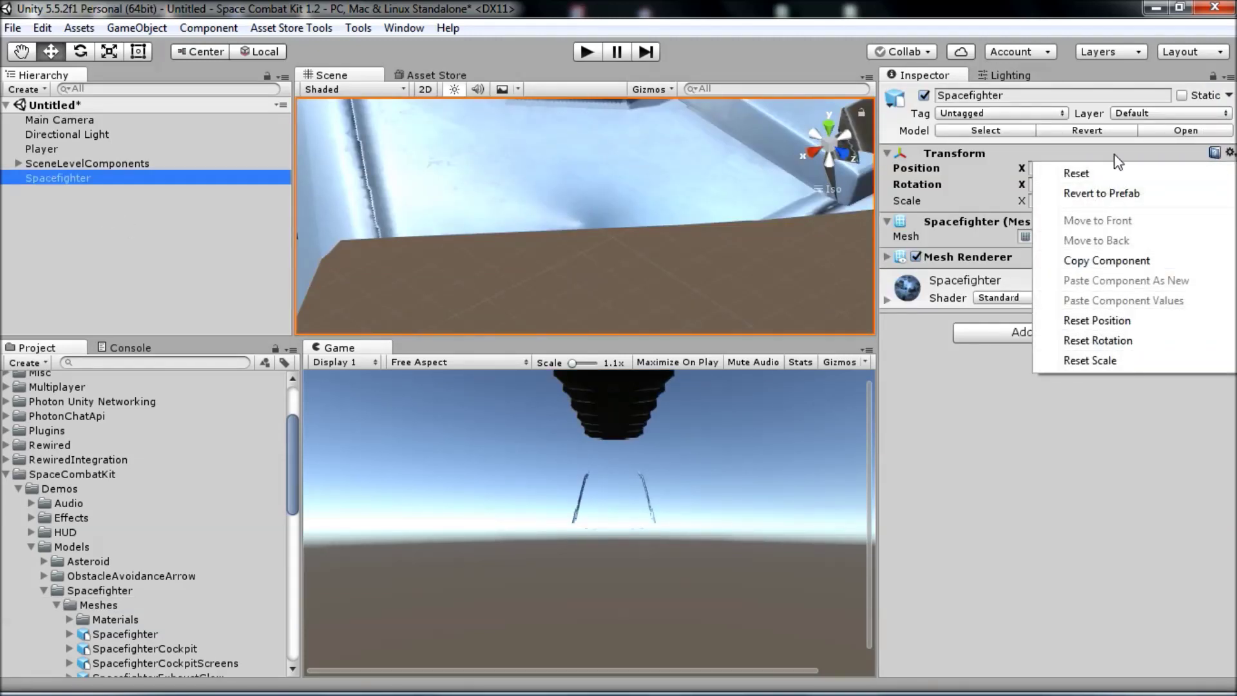
{"action": "left_click", "coordinate": [1113, 176]}
{"action": "left_click", "coordinate": [178, 29]}
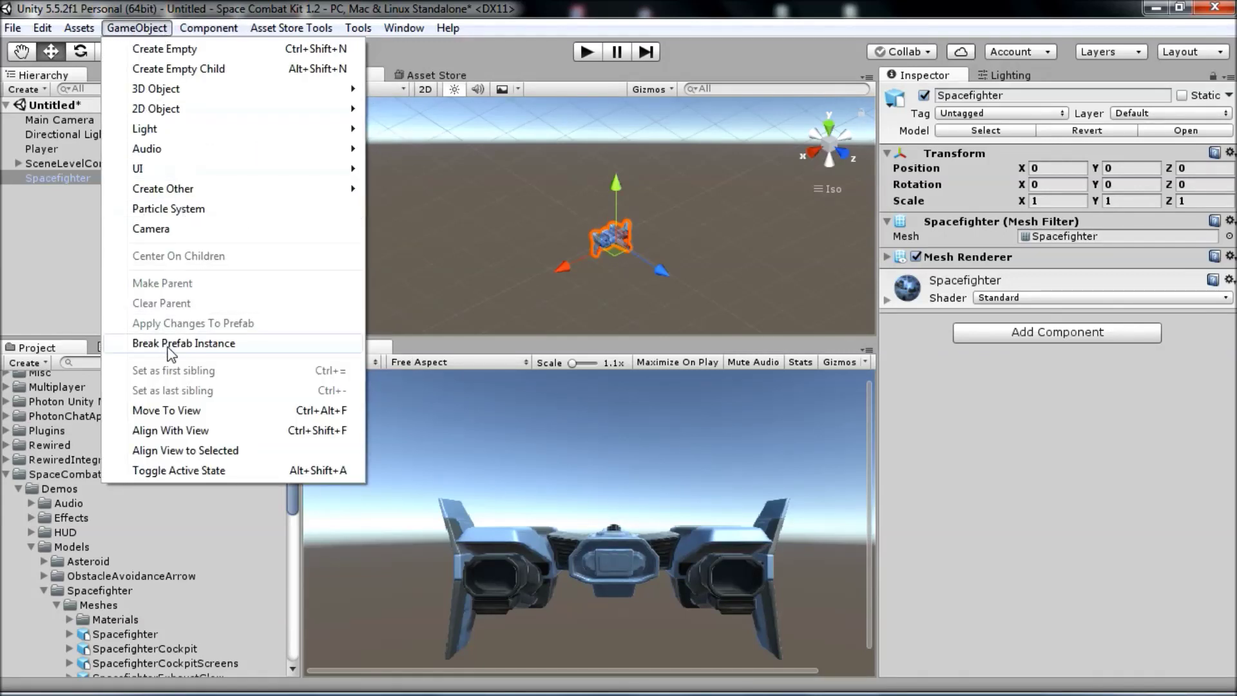
{"action": "left_click", "coordinate": [171, 343]}
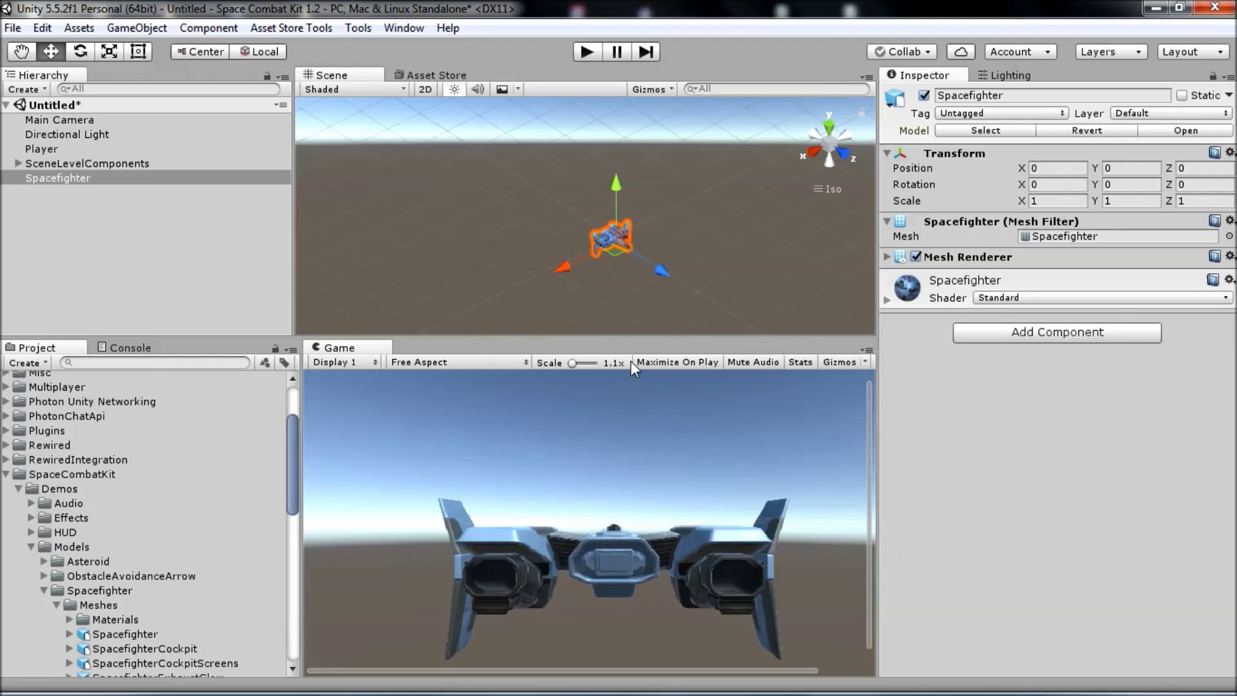
{"action": "left_click", "coordinate": [5, 473]}
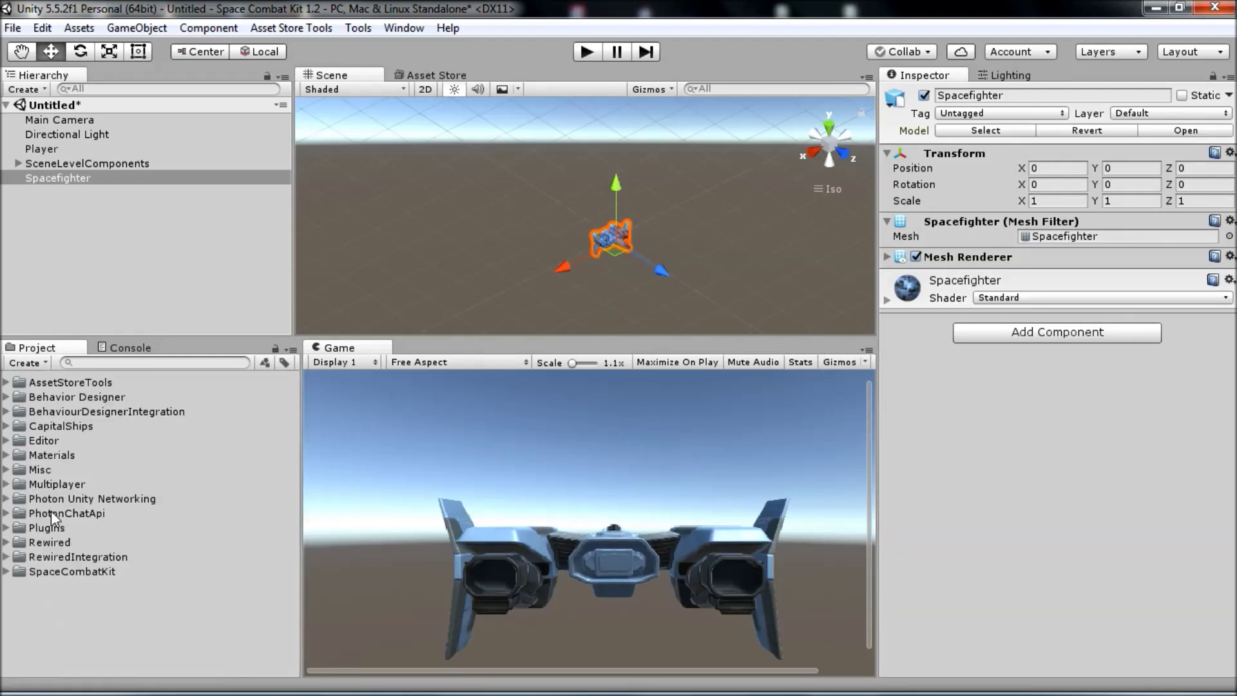
Drag the Vehicle script from Scripts/UniversalVehicleCombat onto Spacefighter and check its Fighter control class
{"action": "left_click", "coordinate": [6, 571]}
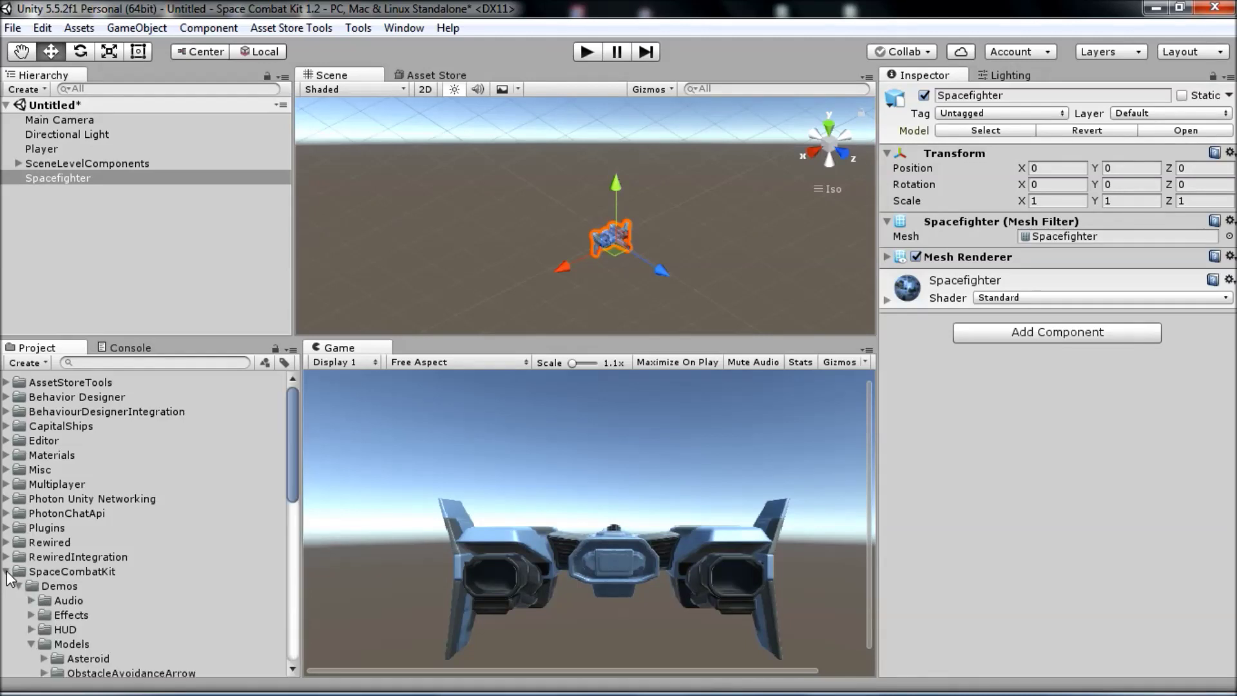
{"action": "left_click", "coordinate": [47, 569]}
{"action": "scroll", "coordinate": [49, 557], "scroll_direction": "down", "scroll_amount": 3}
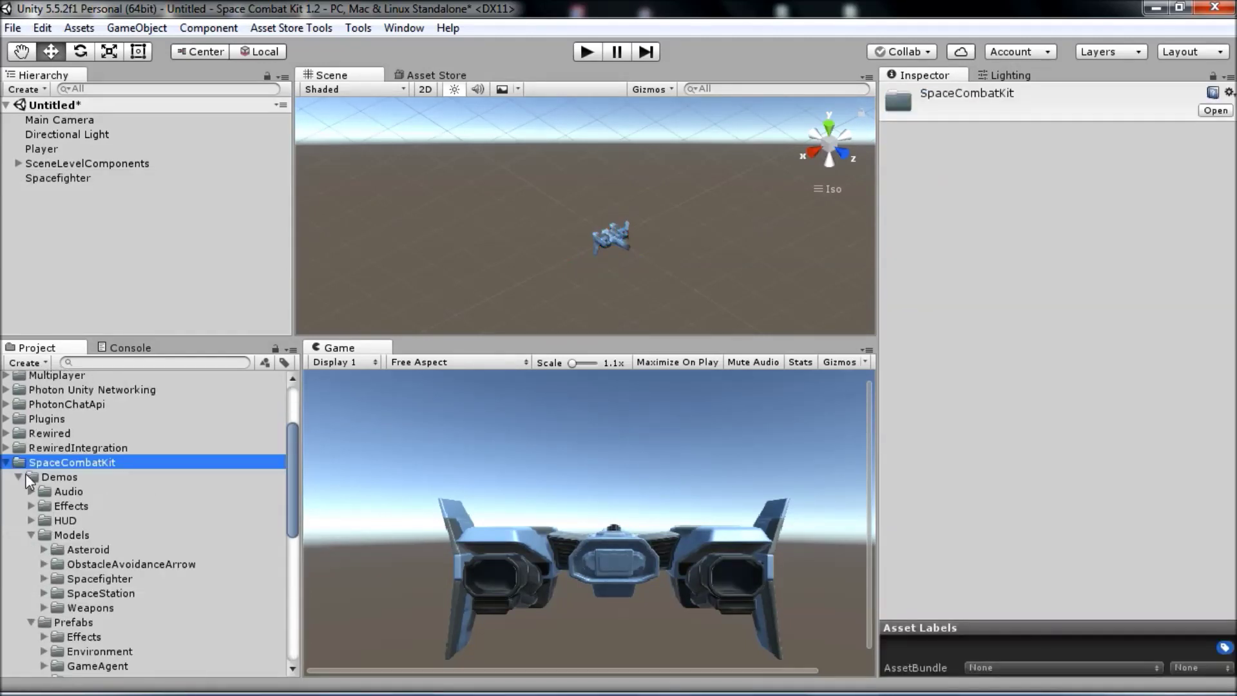
{"action": "left_click", "coordinate": [31, 534]}
{"action": "left_click", "coordinate": [19, 477]}
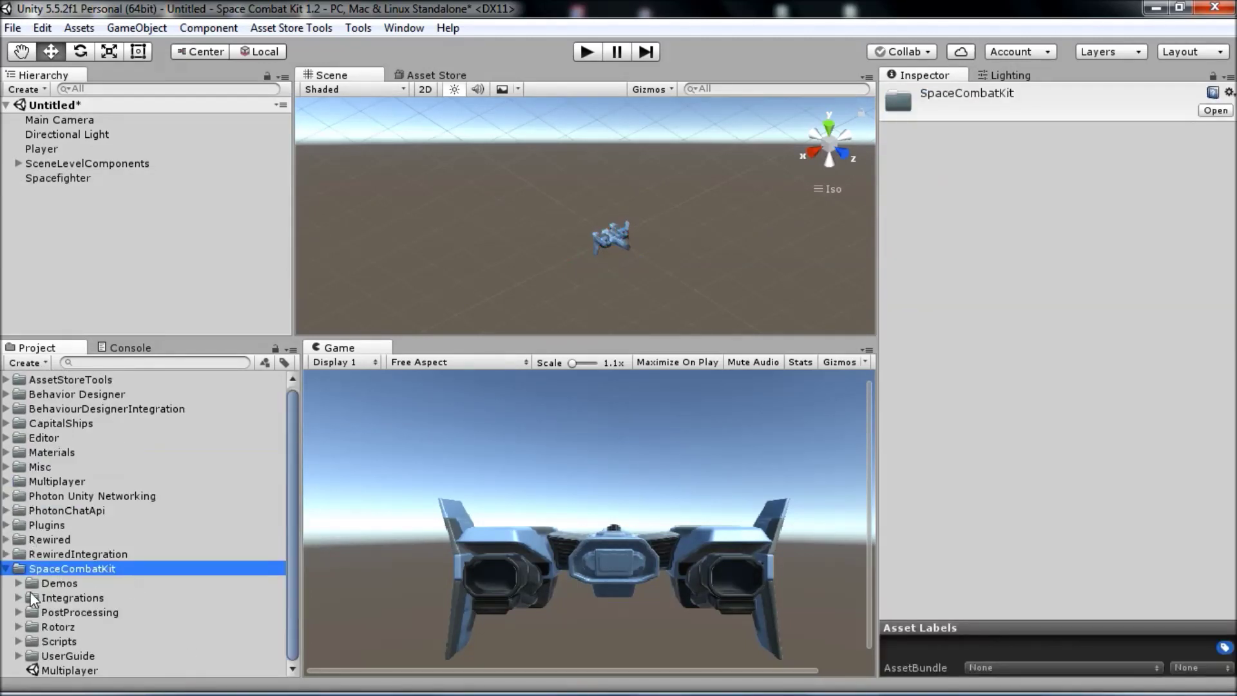
{"action": "left_click", "coordinate": [44, 640]}
{"action": "left_click", "coordinate": [17, 641]}
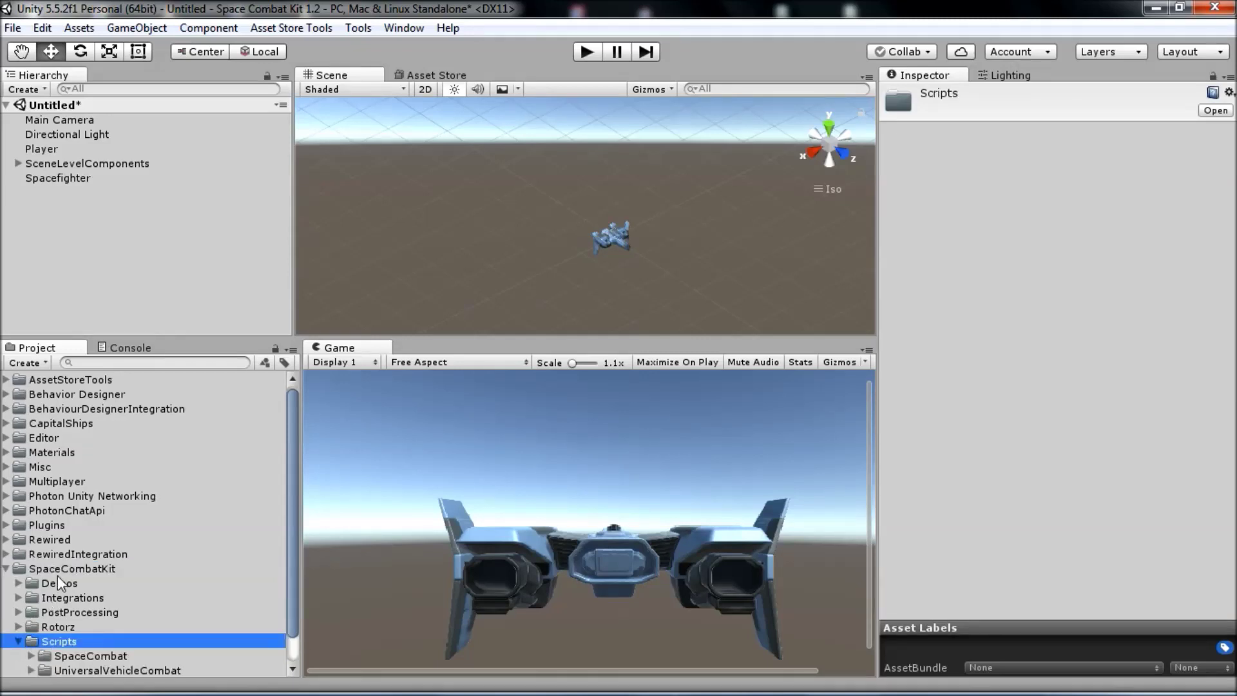
{"action": "left_click", "coordinate": [31, 641]}
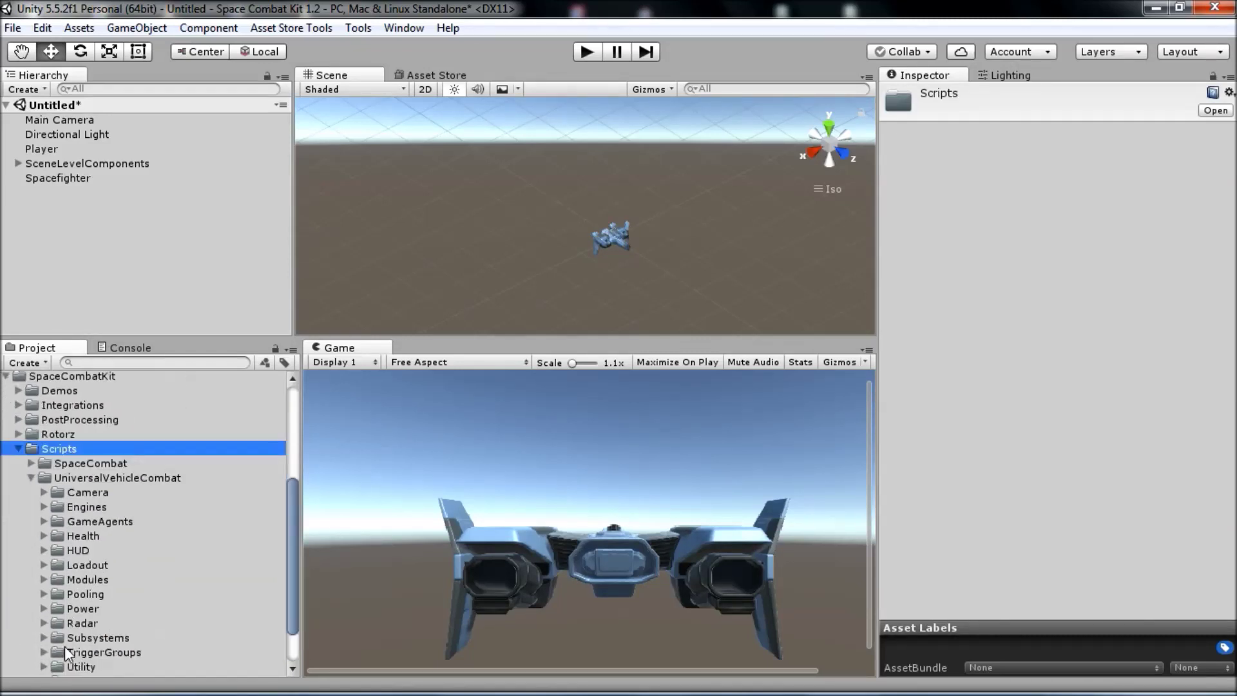
{"action": "scroll", "coordinate": [64, 644], "scroll_direction": "down", "scroll_amount": 2}
{"action": "left_click", "coordinate": [75, 639]}
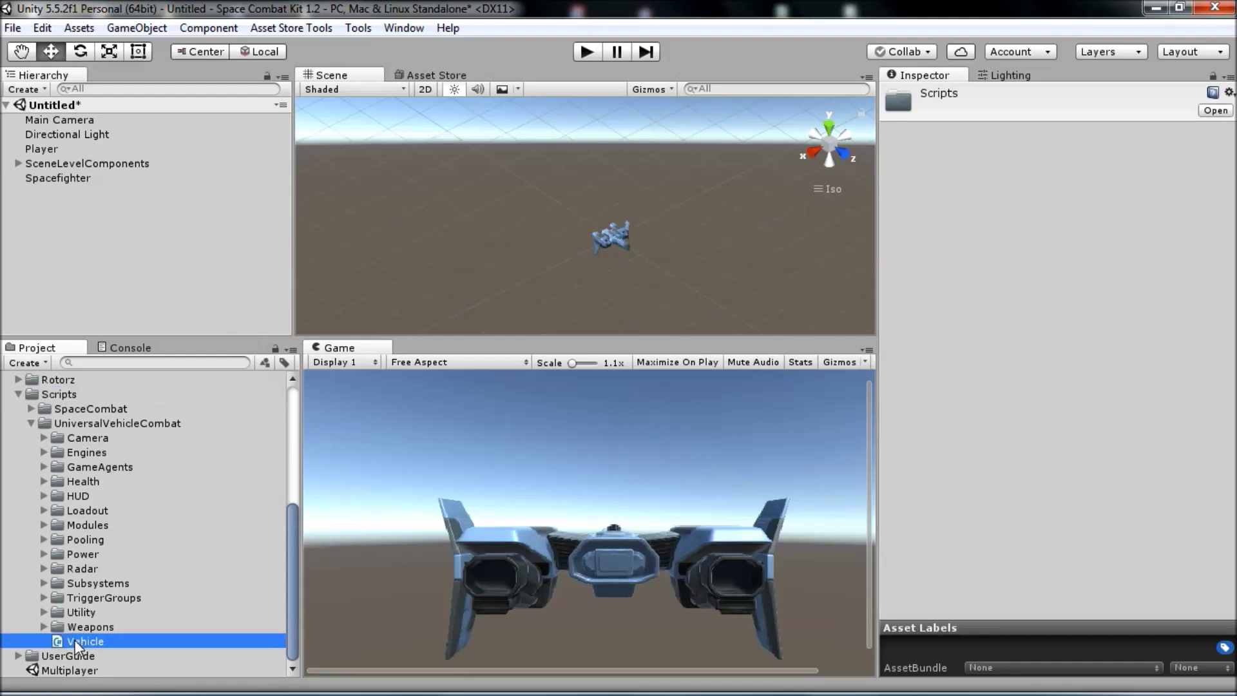
{"action": "left_click_drag", "start_coordinate": [100, 392], "coordinate": [84, 178]}
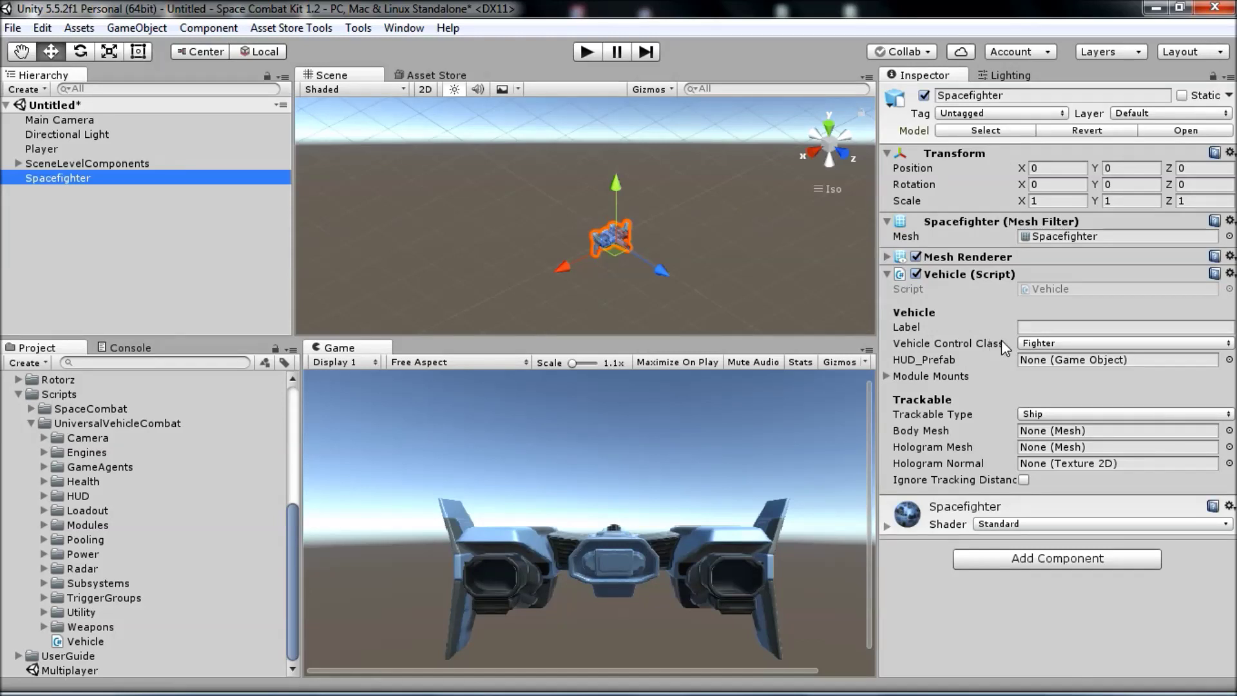
{"action": "left_click", "coordinate": [1055, 345]}
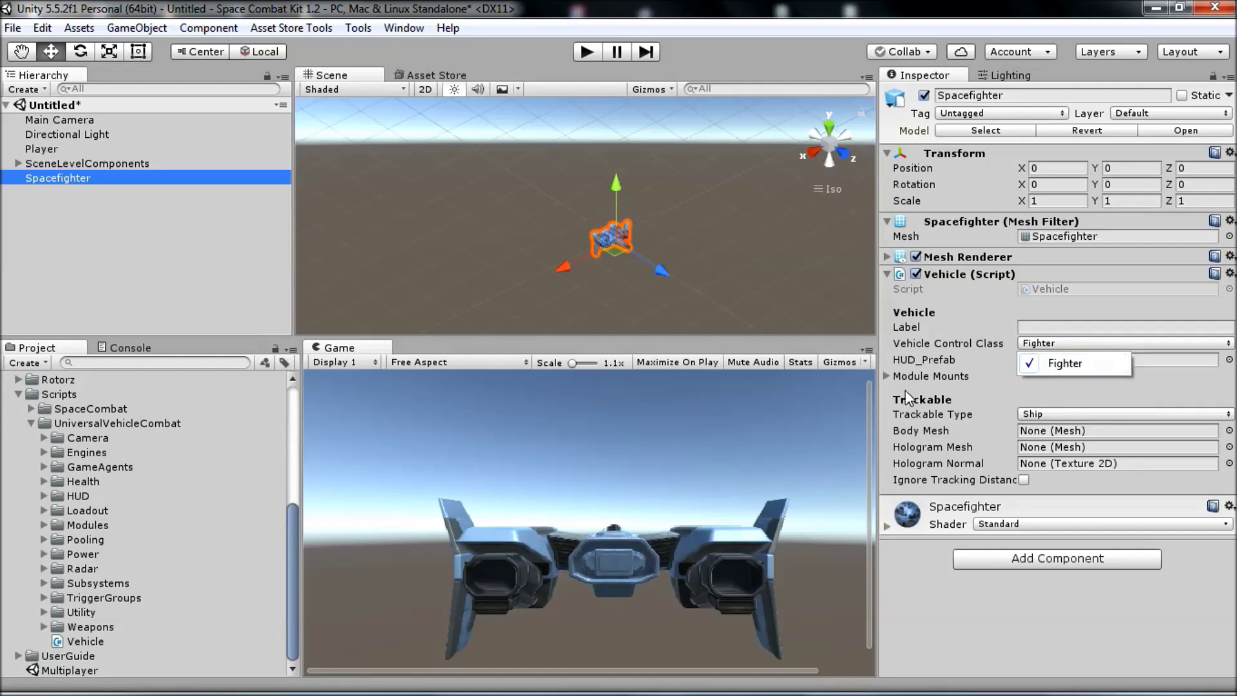
{"action": "left_click", "coordinate": [616, 452]}
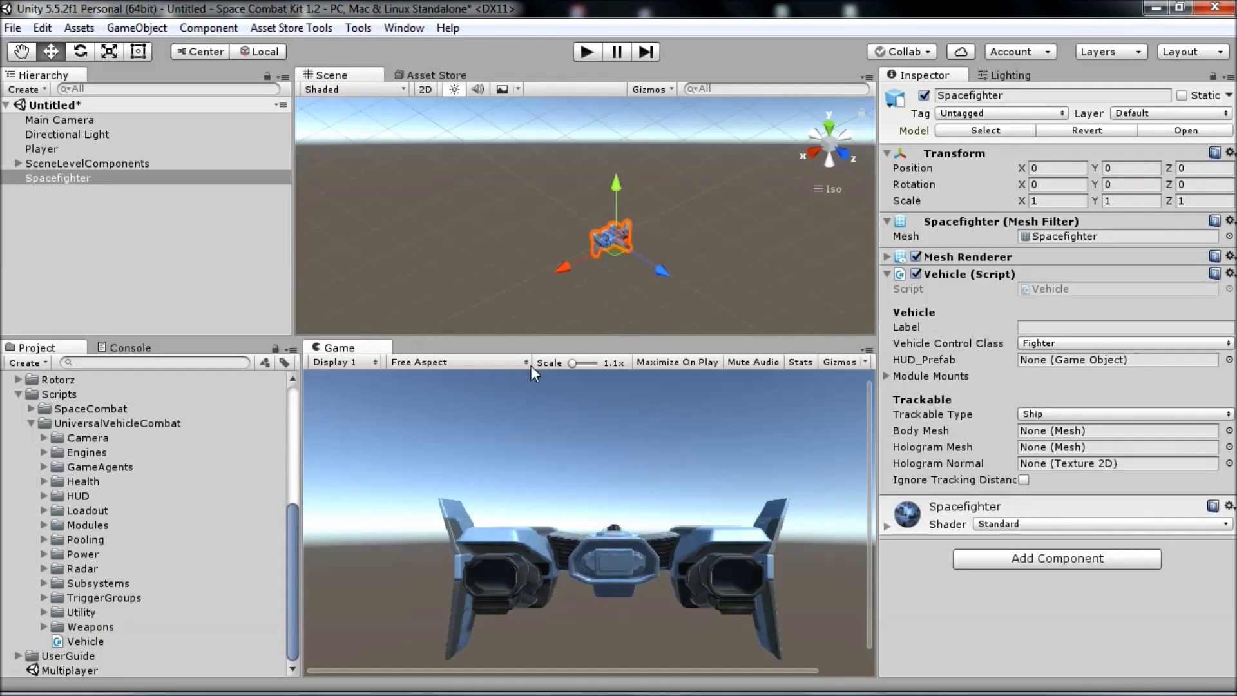
{"action": "left_click", "coordinate": [35, 148]}
Create an empty child under Player named PlayerSpaceFighterControl
{"action": "right_click", "coordinate": [35, 148]}
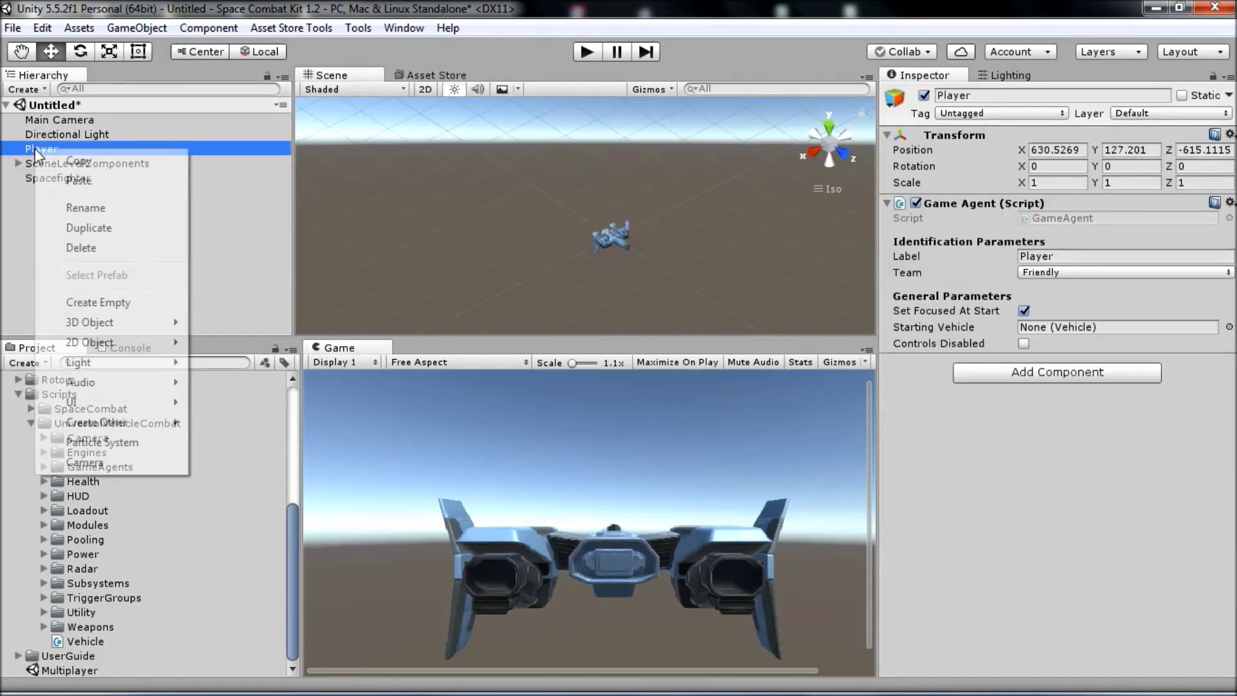
{"action": "left_click", "coordinate": [103, 301]}
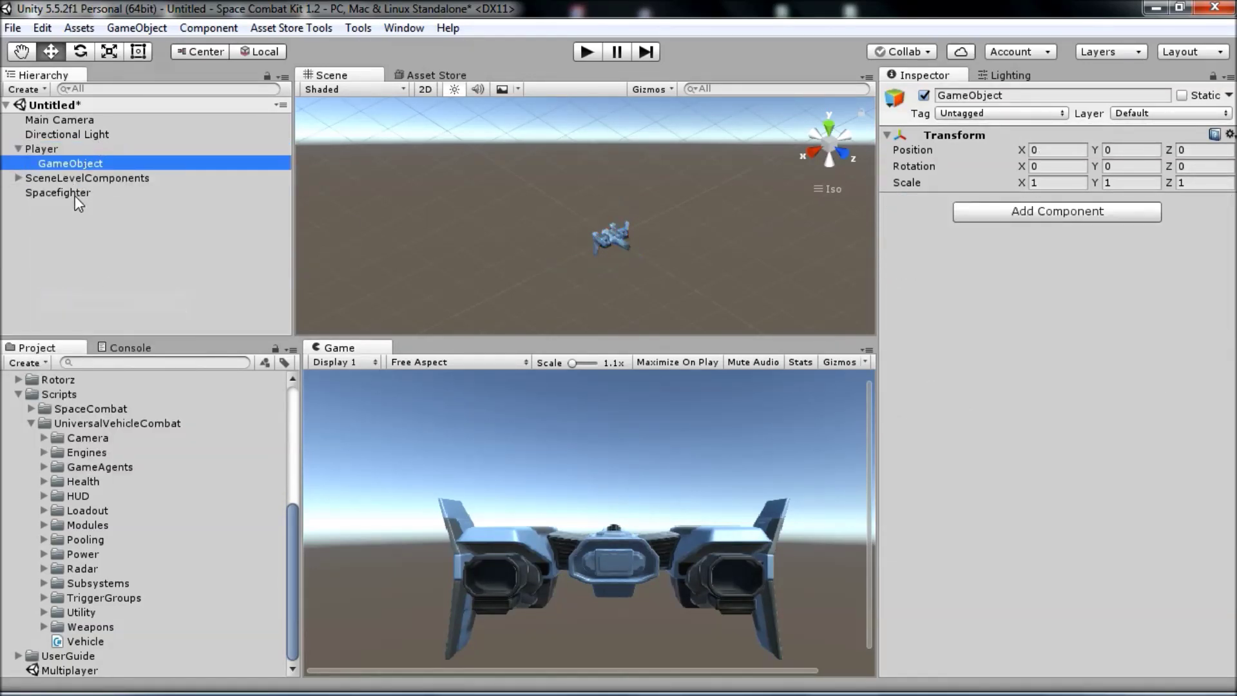
{"action": "type", "text": "Player"}
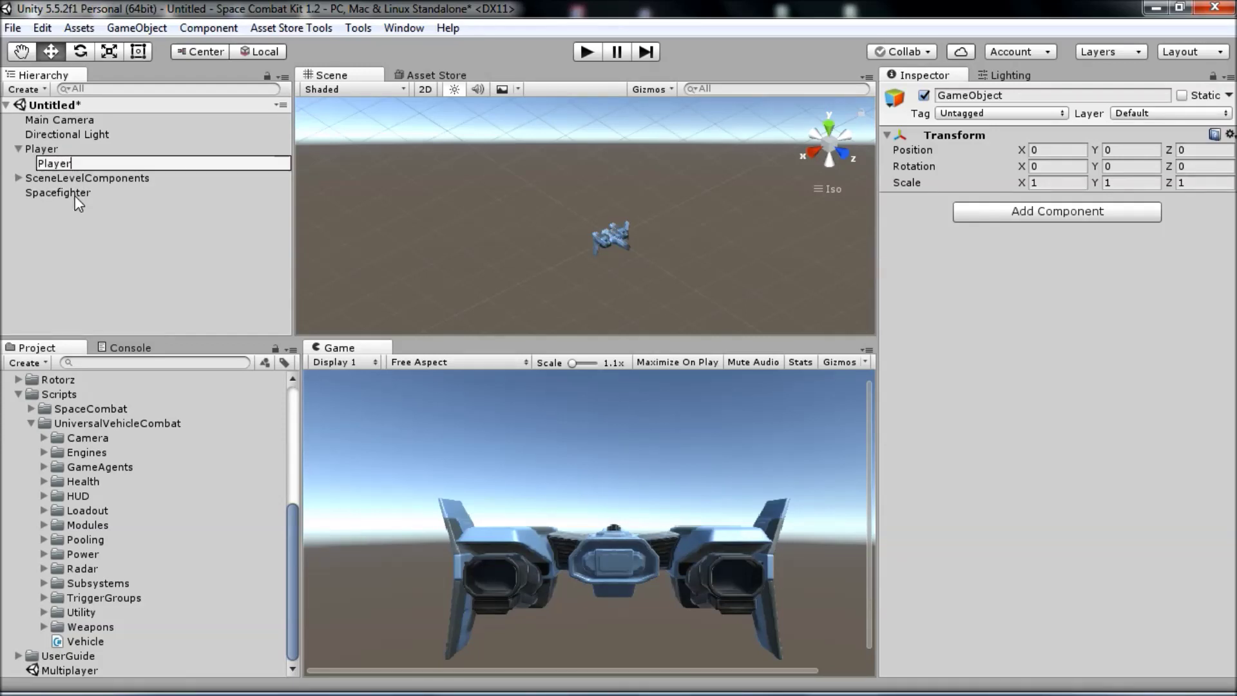
{"action": "type", "text": "SpaceFighterControl"}
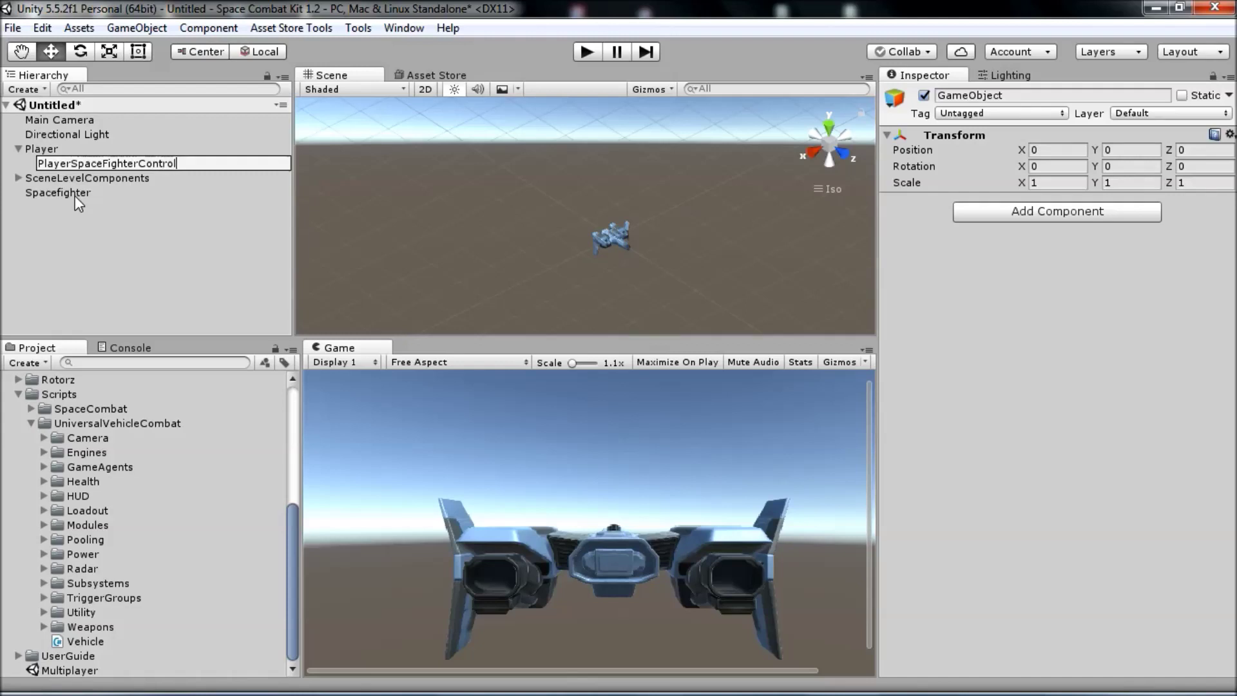
{"action": "key", "text": "Return"}
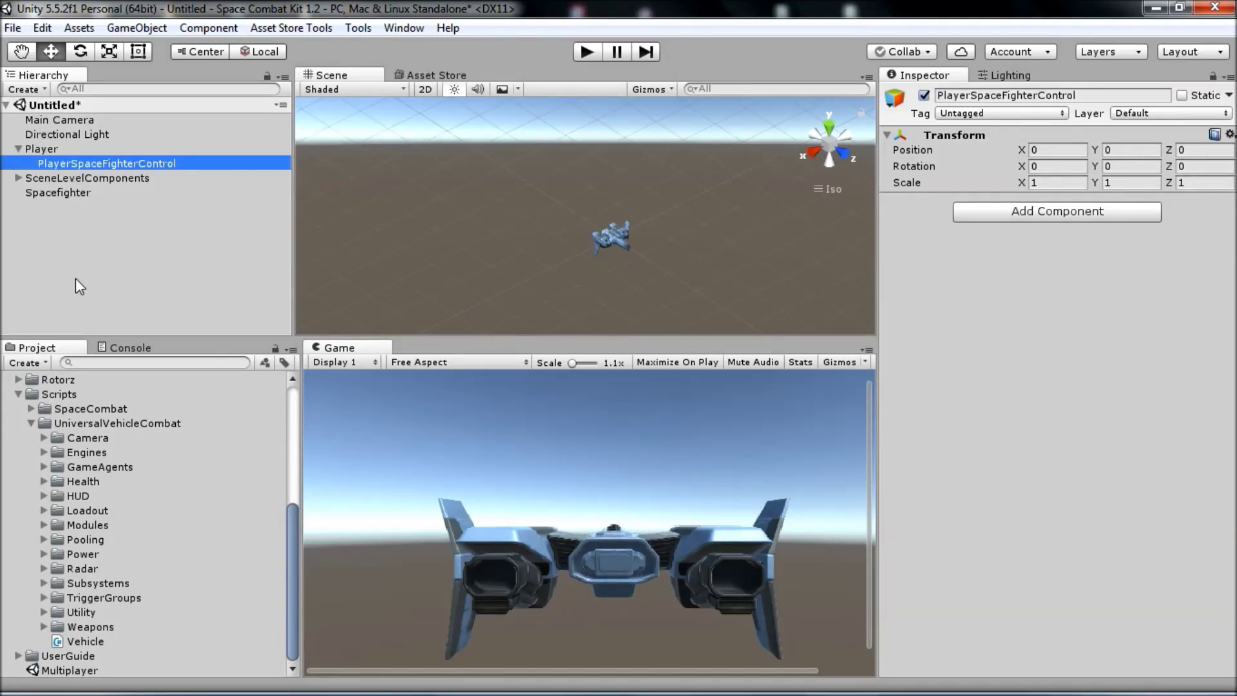
{"action": "left_click", "coordinate": [60, 154]}
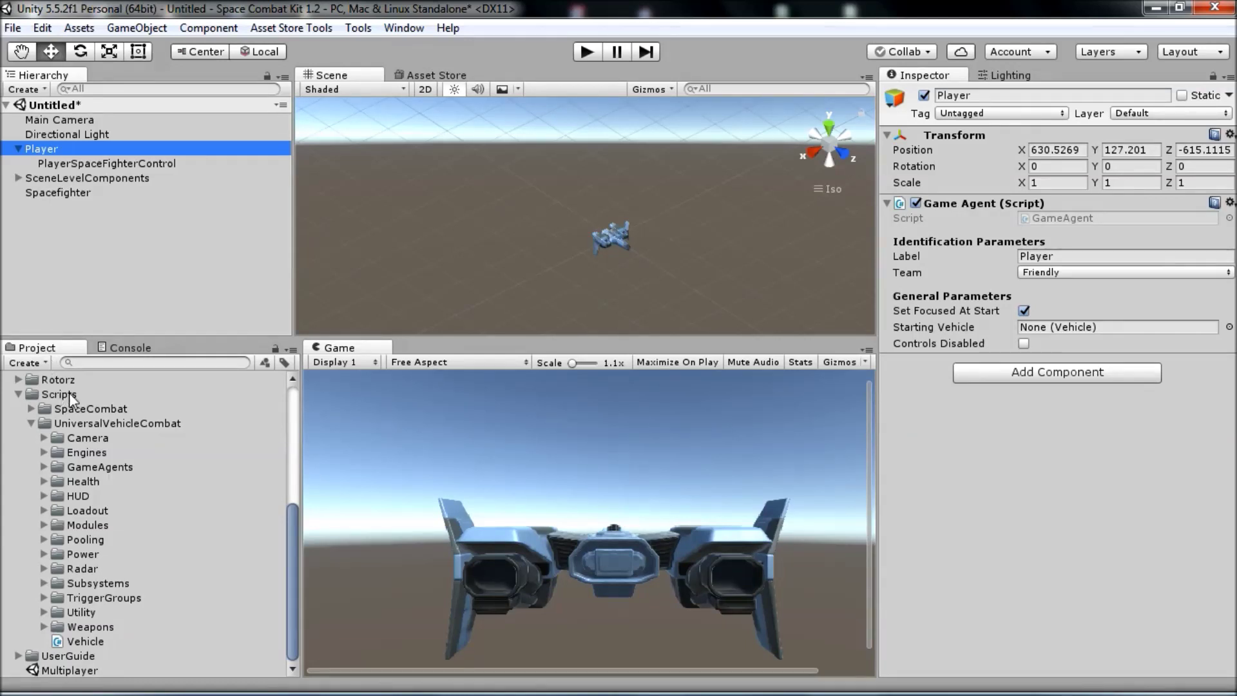
Open the Scripts/SpaceCombat/Player folder in the Project panel
{"action": "scroll", "coordinate": [64, 419], "scroll_direction": "up", "scroll_amount": 6}
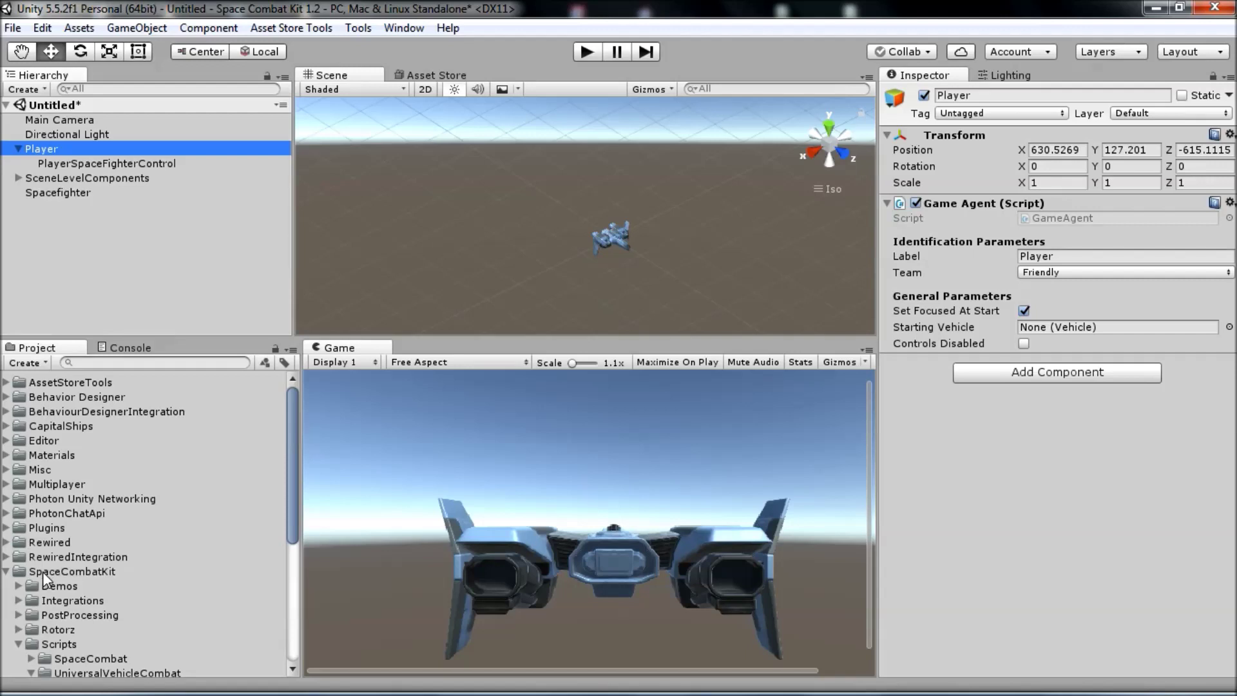
{"action": "left_click", "coordinate": [43, 570]}
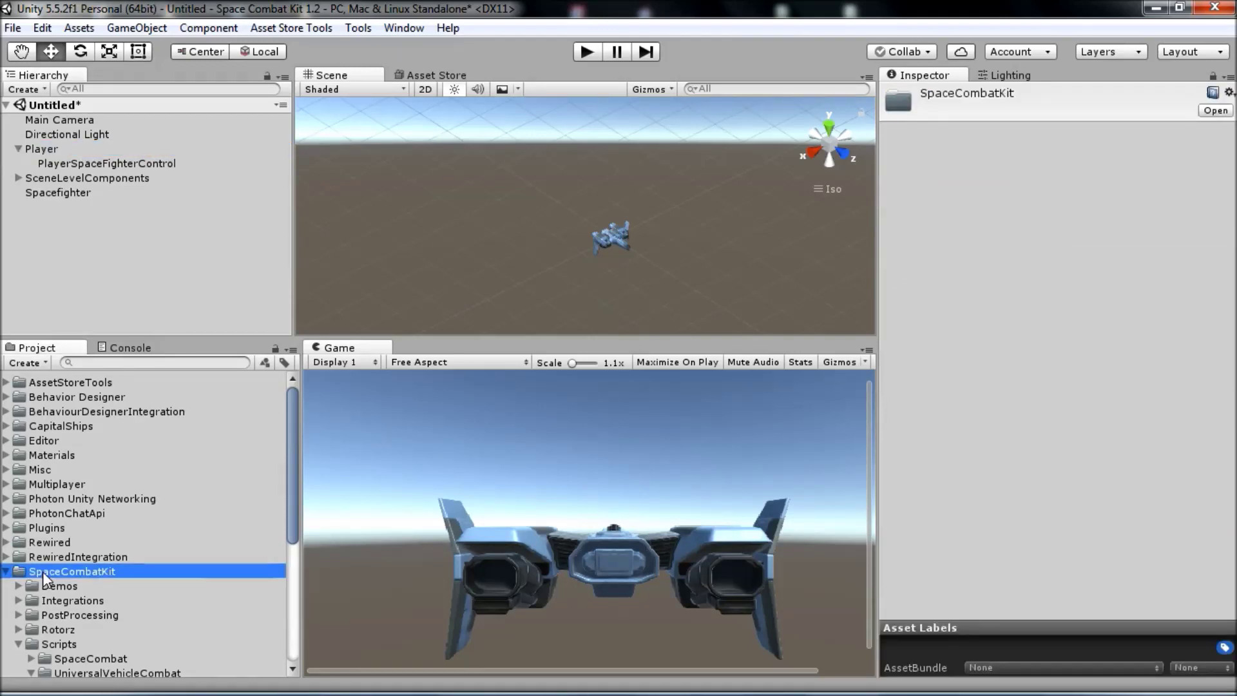
{"action": "scroll", "coordinate": [43, 572], "scroll_direction": "down", "scroll_amount": 3}
{"action": "left_click", "coordinate": [51, 484]}
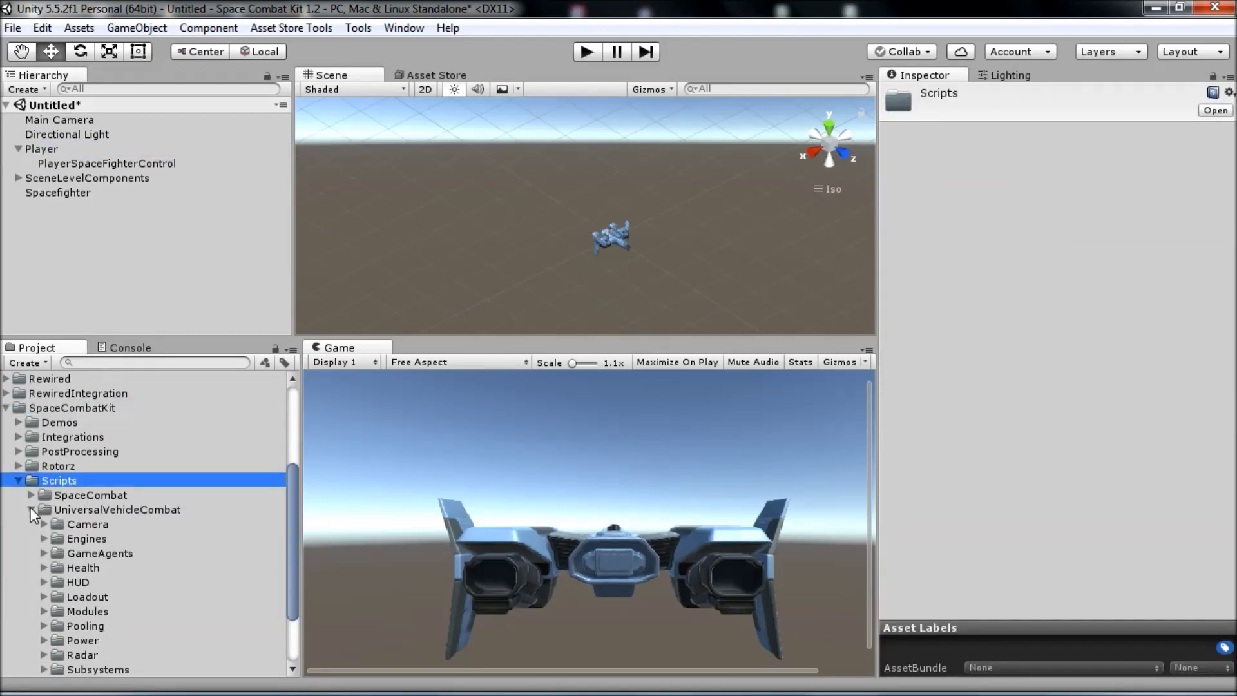
{"action": "left_click", "coordinate": [31, 510]}
{"action": "left_click", "coordinate": [81, 625]}
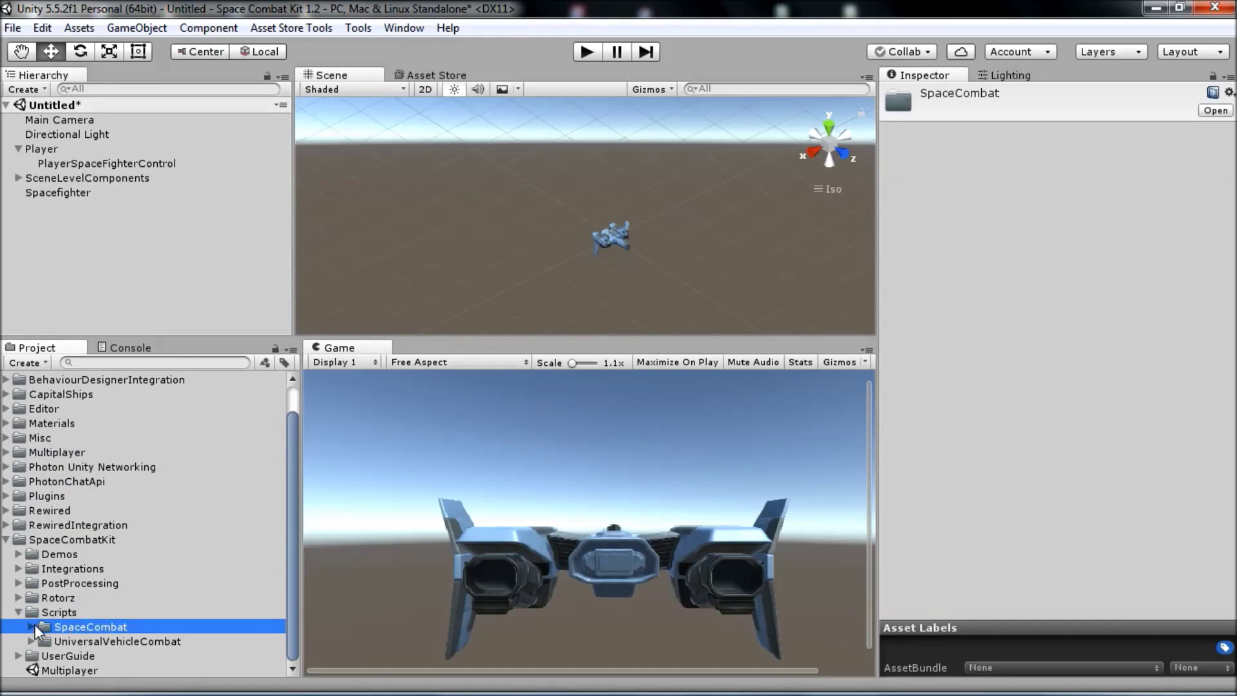
{"action": "left_click", "coordinate": [31, 625]}
{"action": "scroll", "coordinate": [79, 604], "scroll_direction": "down", "scroll_amount": 3}
{"action": "left_click", "coordinate": [44, 554]}
{"action": "left_click", "coordinate": [74, 556]}
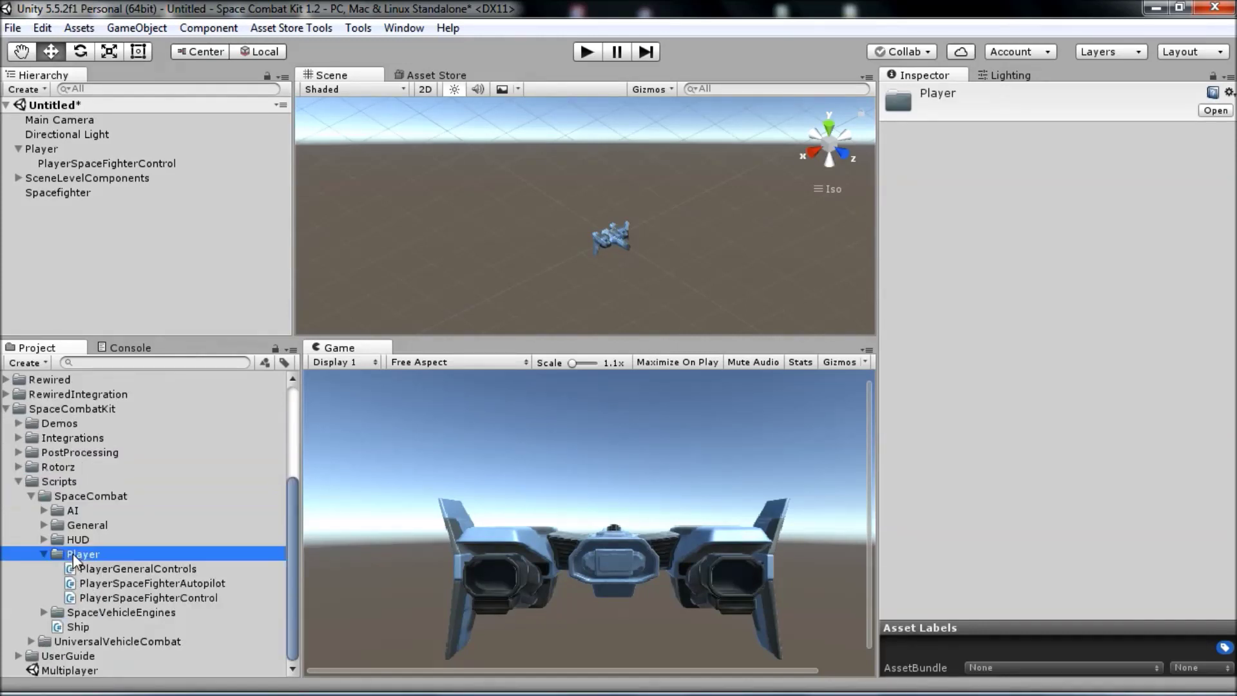
Drag the PlayerSpaceFighterControl script onto its matching object and check its Fighter control class
{"action": "left_click", "coordinate": [146, 597]}
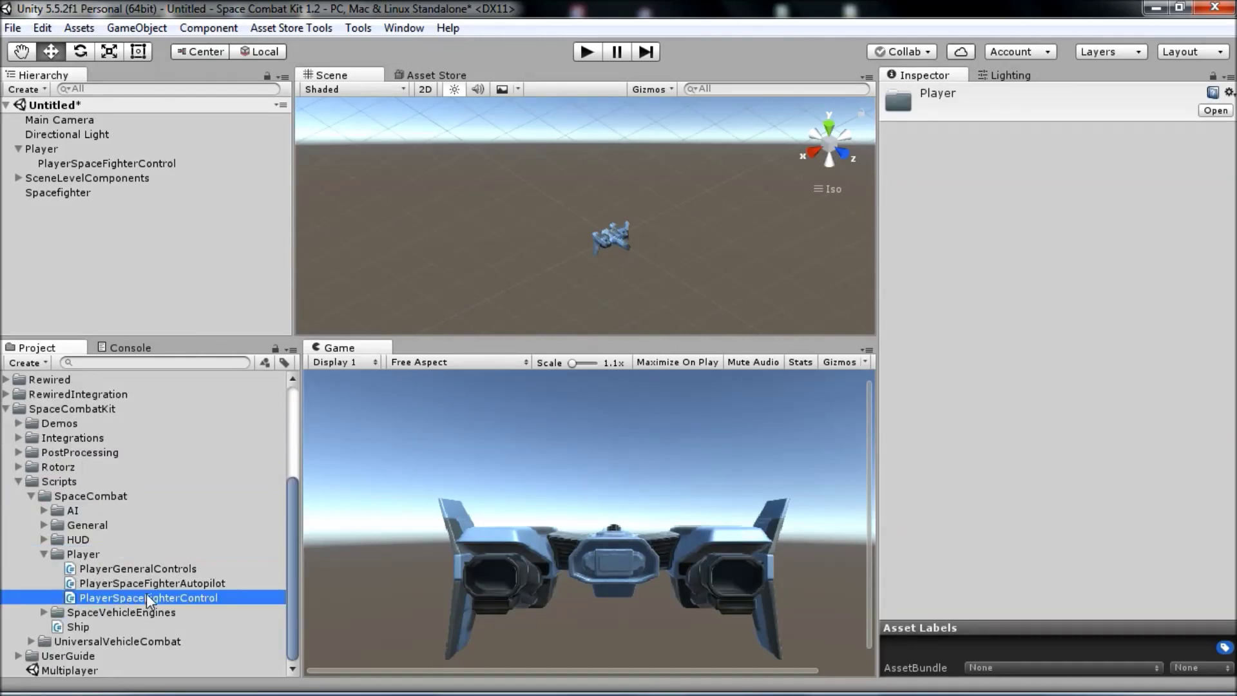
{"action": "left_click_drag", "start_coordinate": [171, 578], "coordinate": [115, 169]}
{"action": "left_click", "coordinate": [106, 163]}
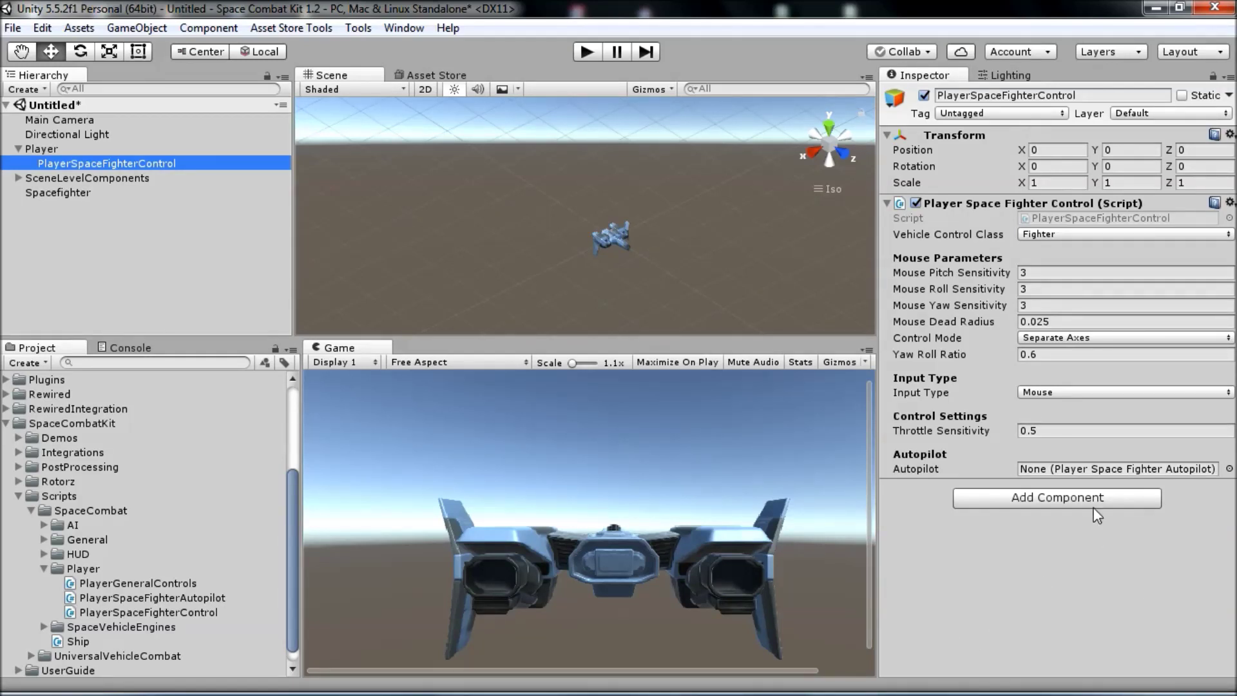
{"action": "left_click", "coordinate": [1043, 234]}
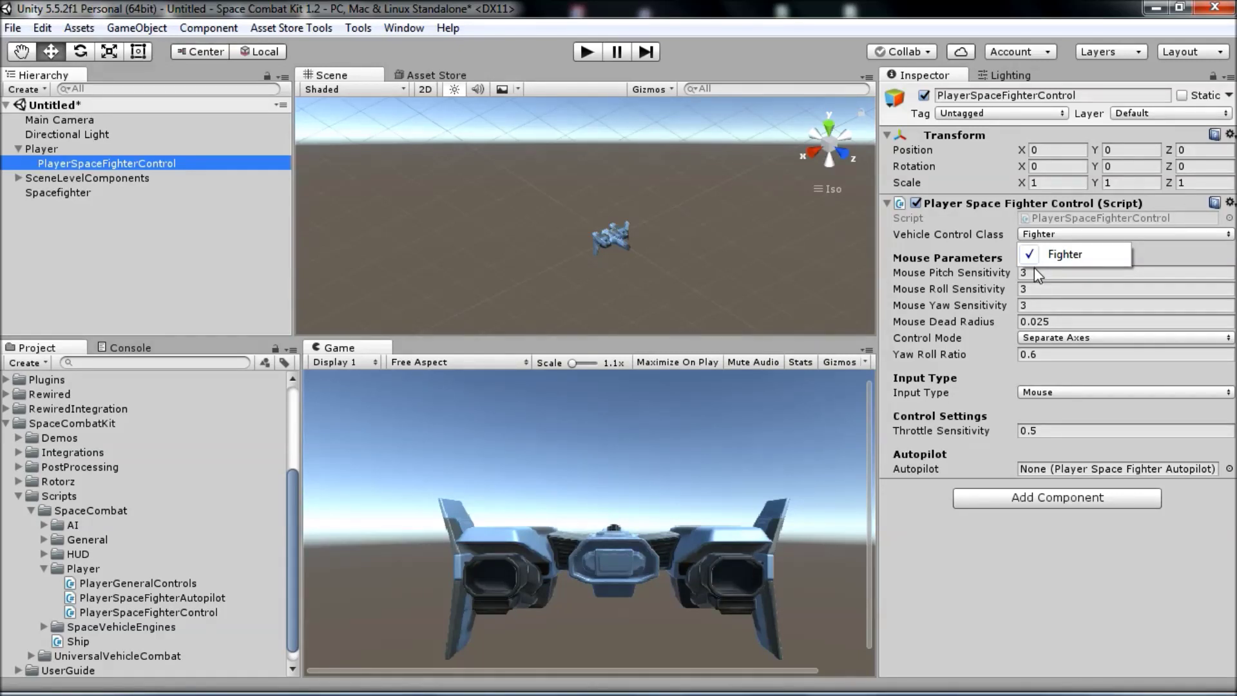
{"action": "left_click", "coordinate": [717, 303]}
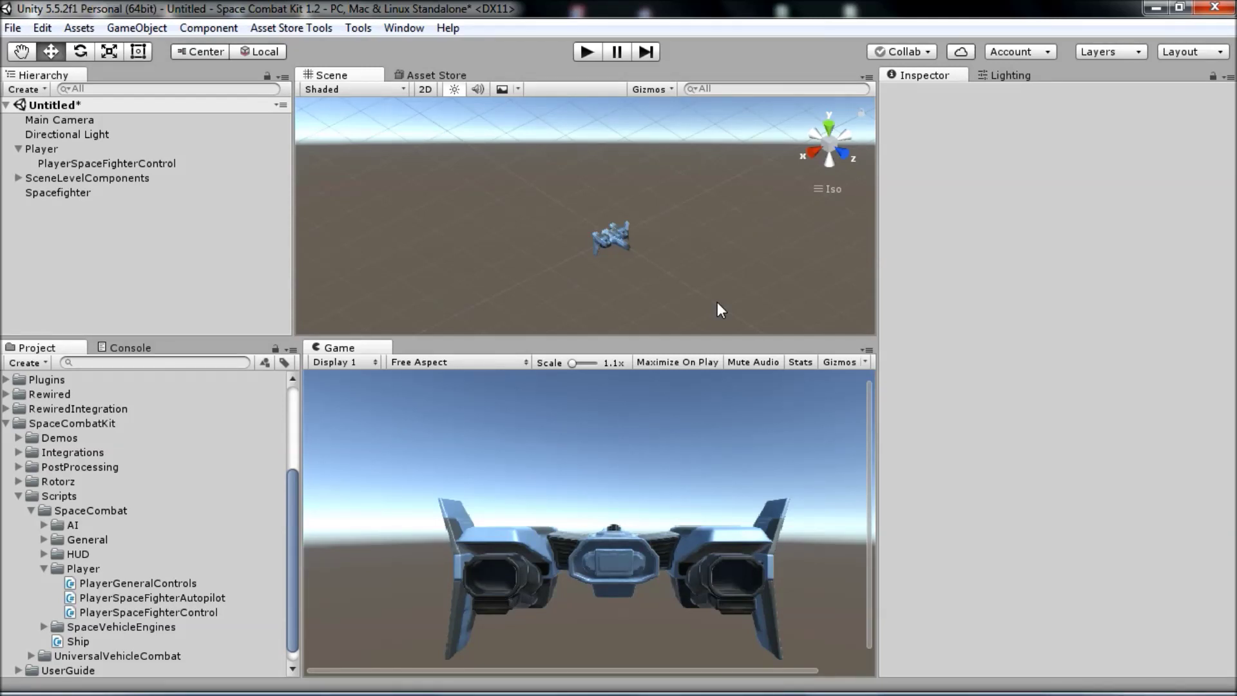
{"action": "left_click", "coordinate": [107, 196]}
Add a Rigidbody to Spacefighter with Drag 3, Angular Drag 4 and Use Gravity unchecked
{"action": "left_click", "coordinate": [1002, 561]}
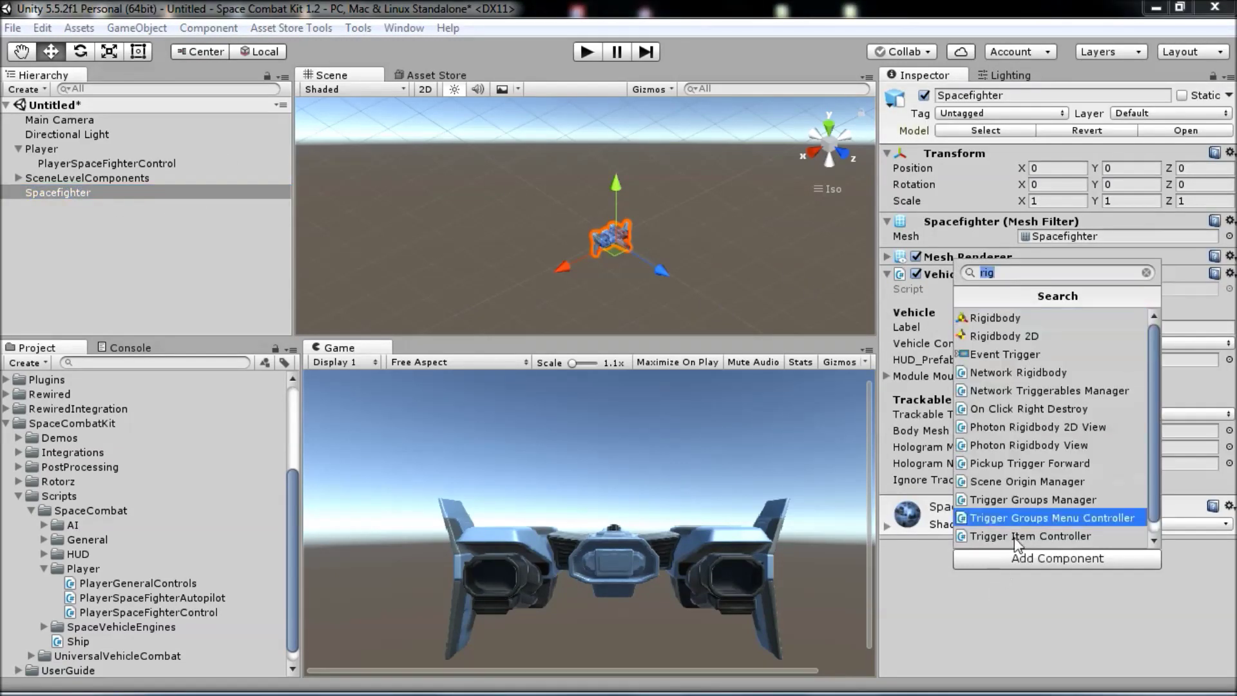
{"action": "left_click", "coordinate": [1005, 318]}
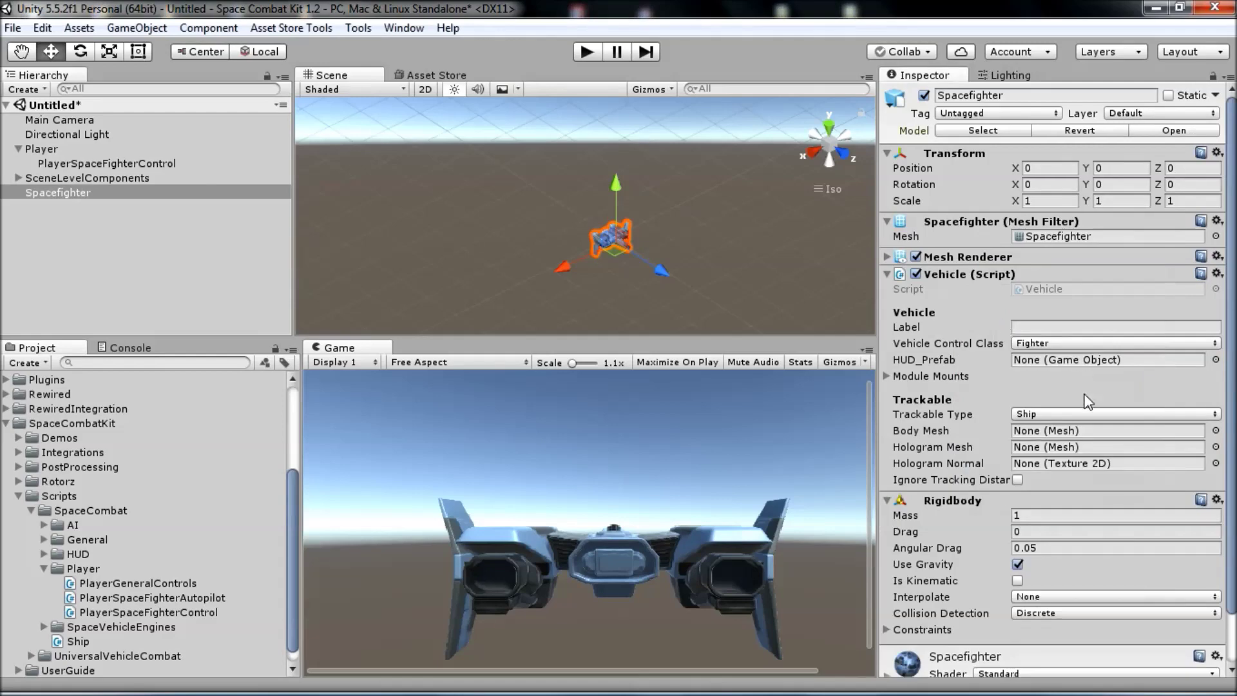
{"action": "scroll", "coordinate": [1087, 401], "scroll_direction": "down", "scroll_amount": 3}
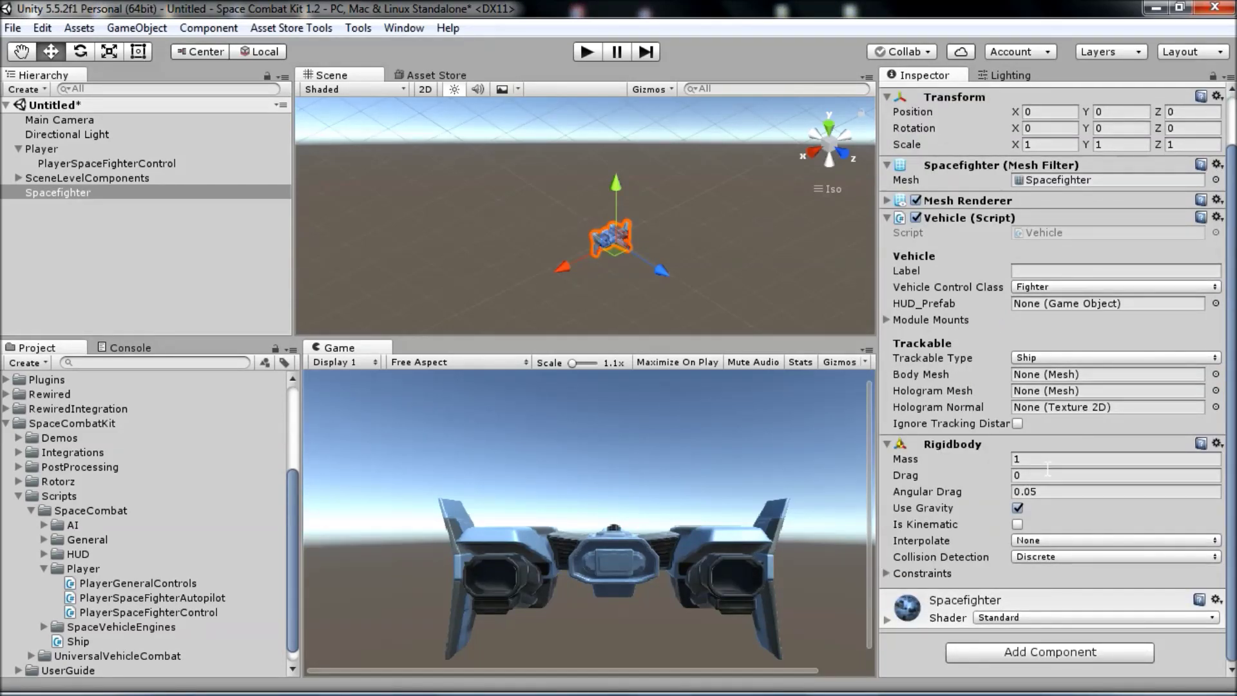
{"action": "left_click", "coordinate": [1048, 463]}
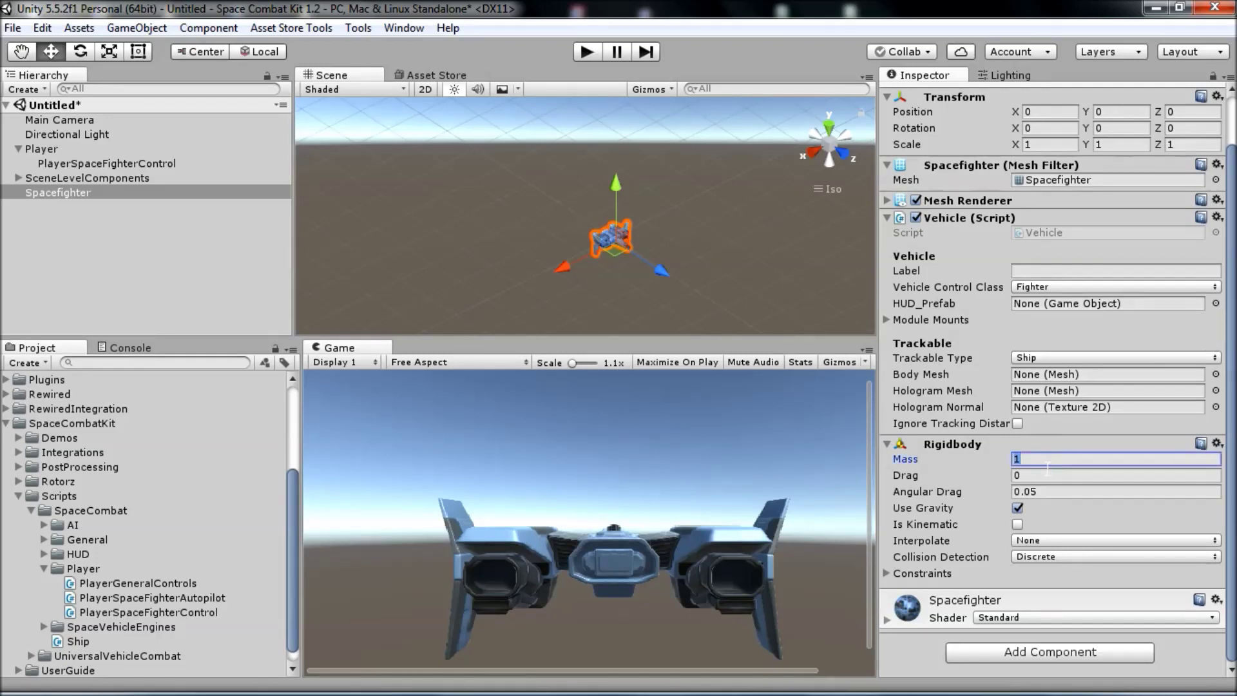
{"action": "left_click", "coordinate": [1046, 478]}
{"action": "type", "text": "3"}
{"action": "left_click", "coordinate": [1048, 491]}
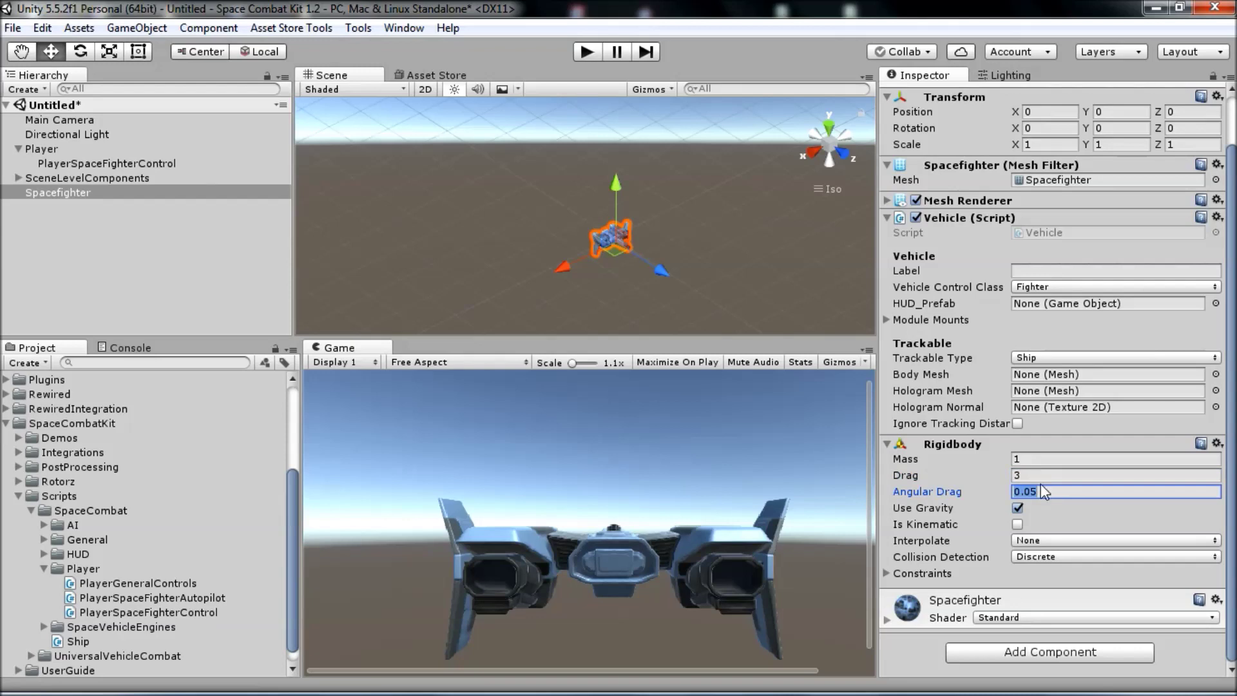
{"action": "type", "text": "4"}
{"action": "left_click", "coordinate": [1017, 507]}
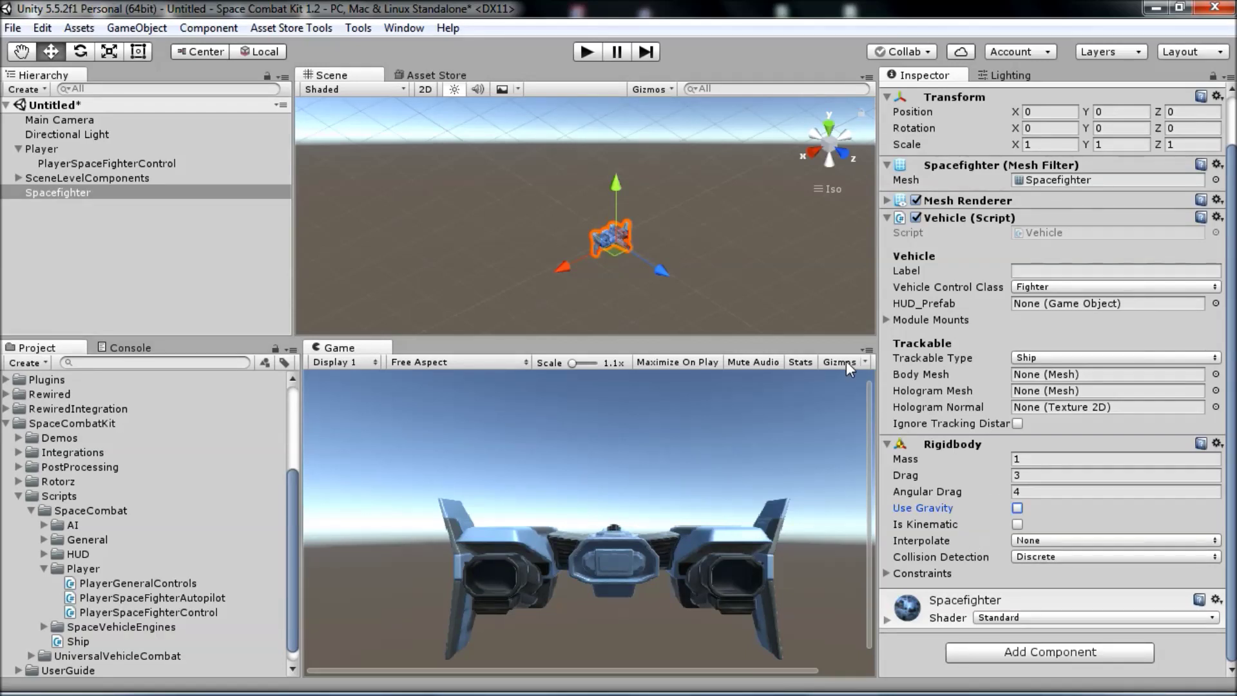
{"action": "left_click", "coordinate": [887, 218]}
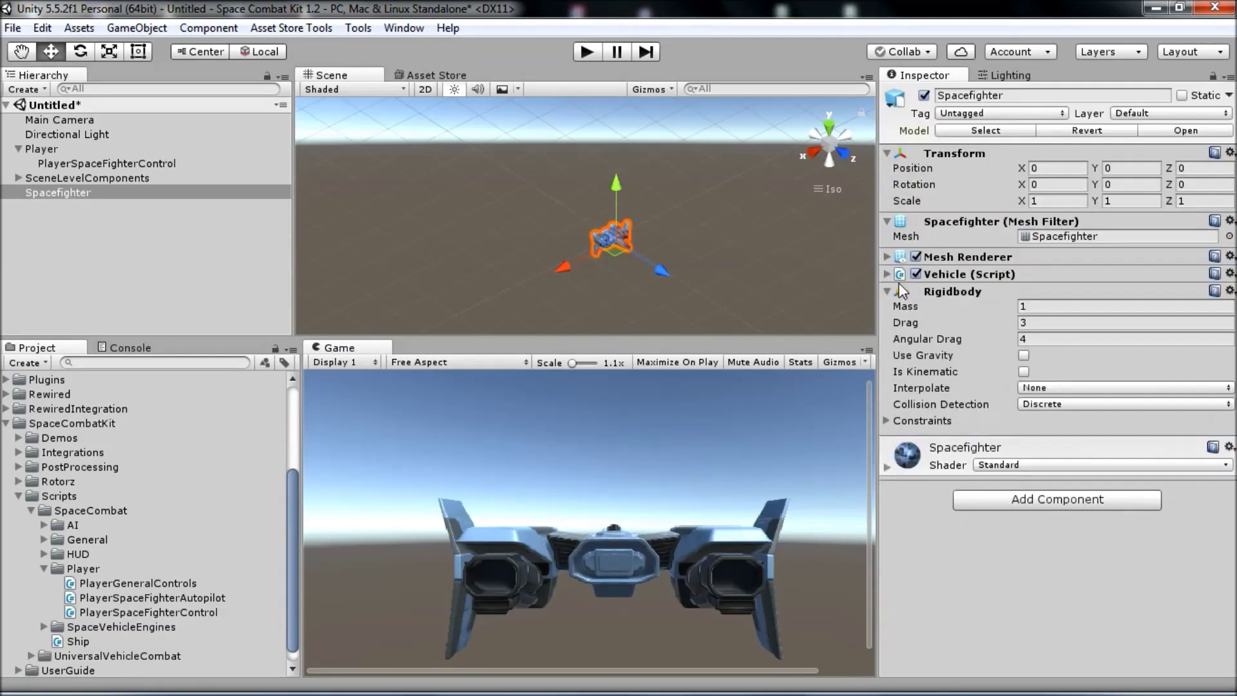
Drag the Engines script from Scripts/UniversalVehicleCombat/Engines onto the Spacefighter
{"action": "left_click", "coordinate": [887, 291]}
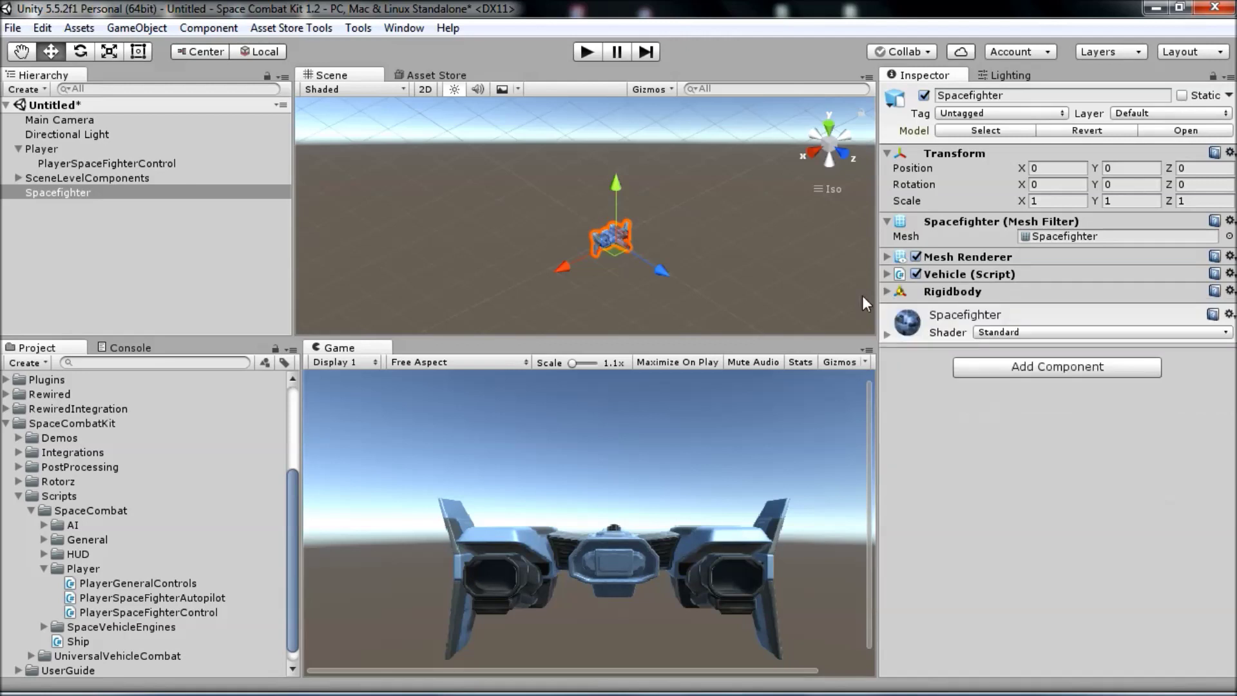
{"action": "left_click", "coordinate": [53, 422]}
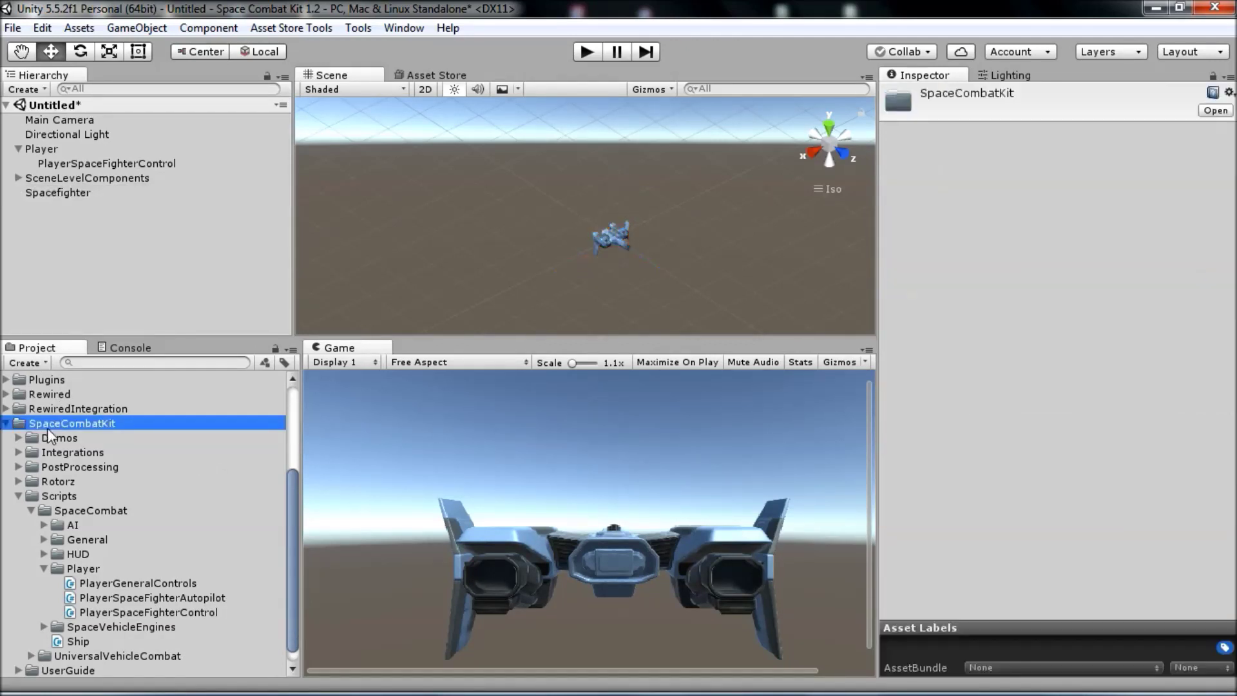
{"action": "left_click", "coordinate": [44, 496]}
{"action": "left_click", "coordinate": [29, 510]}
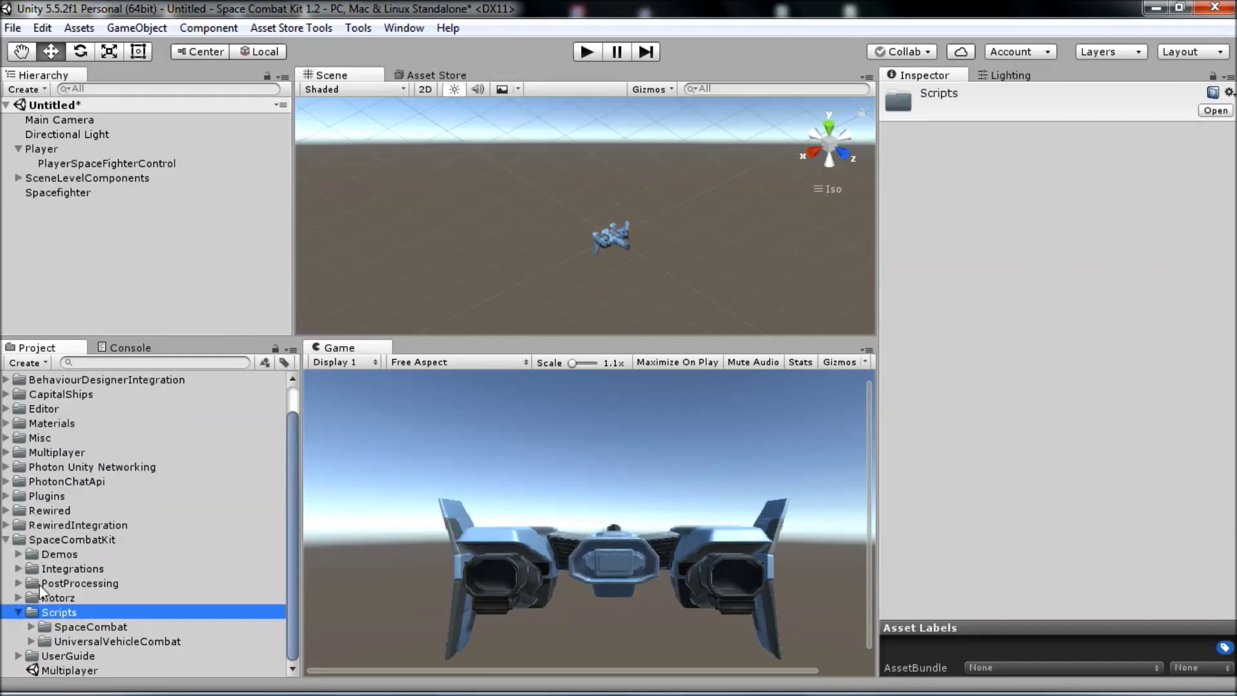
{"action": "left_click", "coordinate": [54, 639]}
{"action": "left_click", "coordinate": [31, 641]}
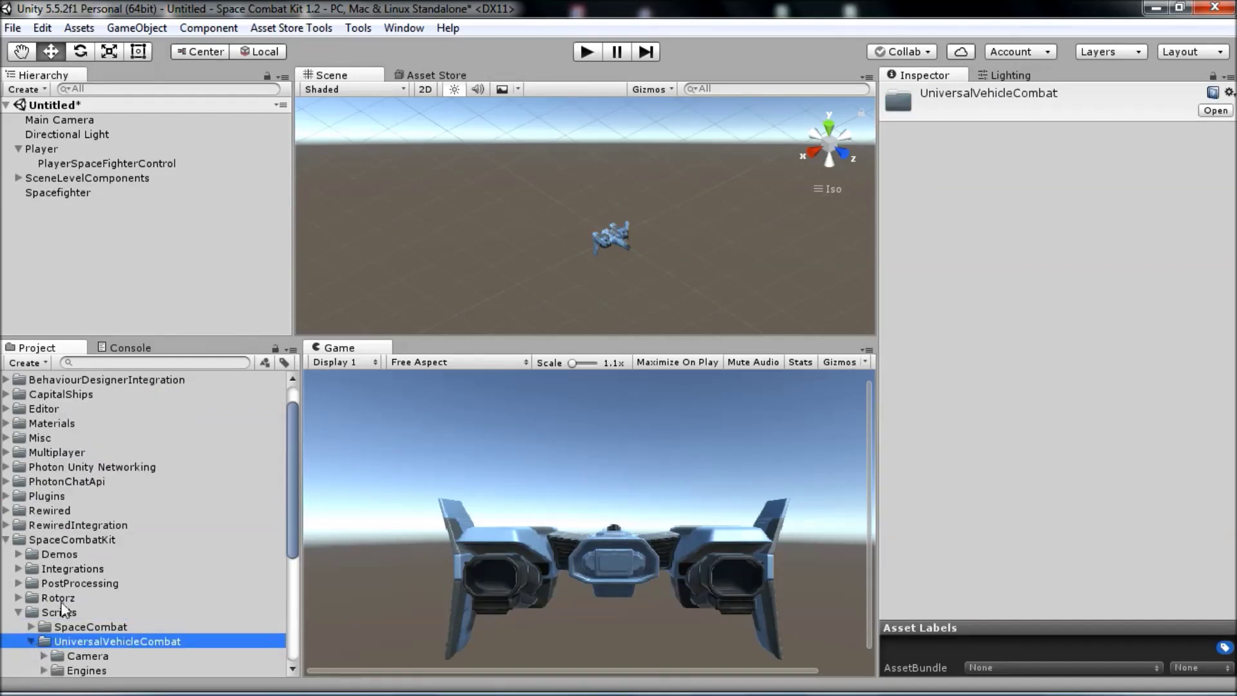
{"action": "scroll", "coordinate": [71, 611], "scroll_direction": "down", "scroll_amount": 3}
{"action": "left_click", "coordinate": [68, 561]}
{"action": "left_click", "coordinate": [45, 561]}
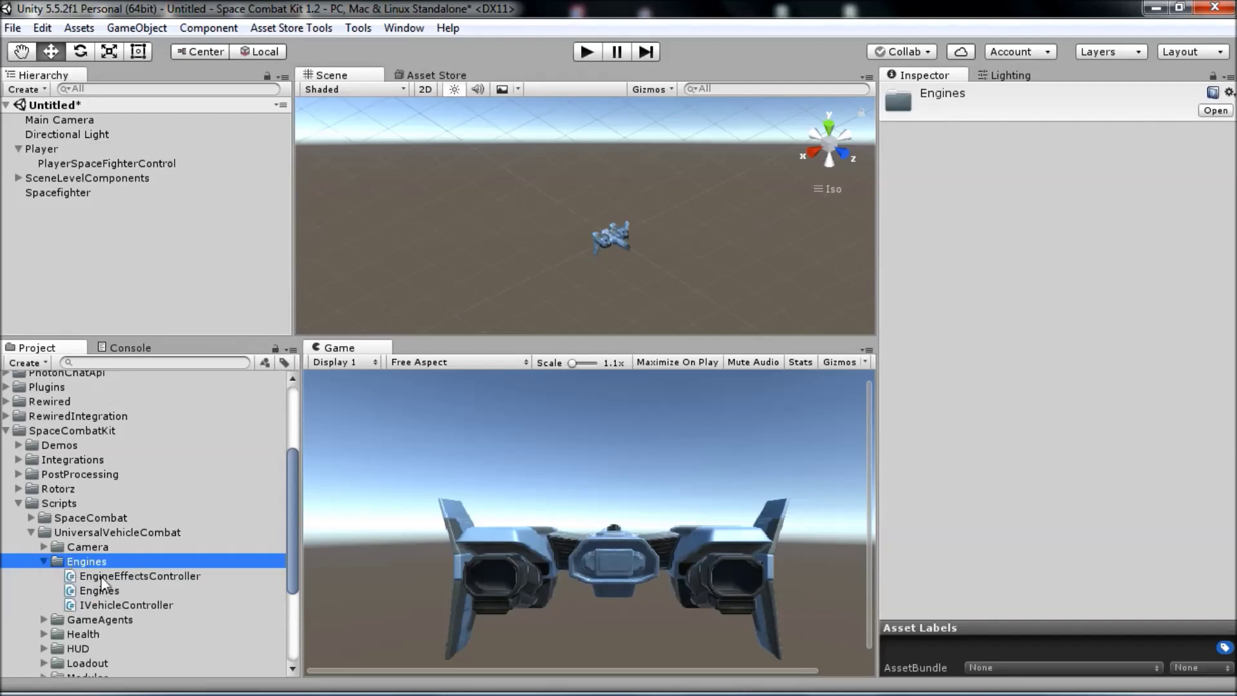
{"action": "left_click_drag", "start_coordinate": [106, 590], "coordinate": [66, 194]}
{"action": "left_click", "coordinate": [67, 193]}
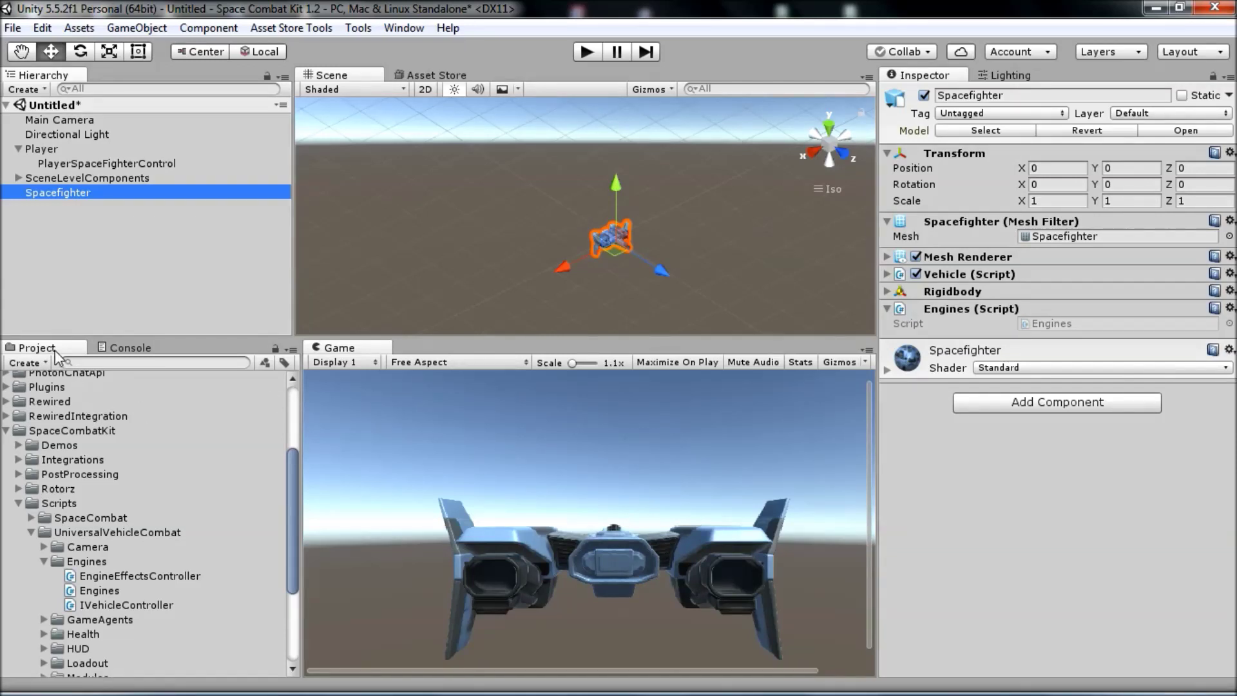
Drag the SpaceVehicleEngines script from Scripts/SpaceCombat/SpaceVehicleEngines onto the Spacefighter
{"action": "left_click", "coordinate": [59, 430]}
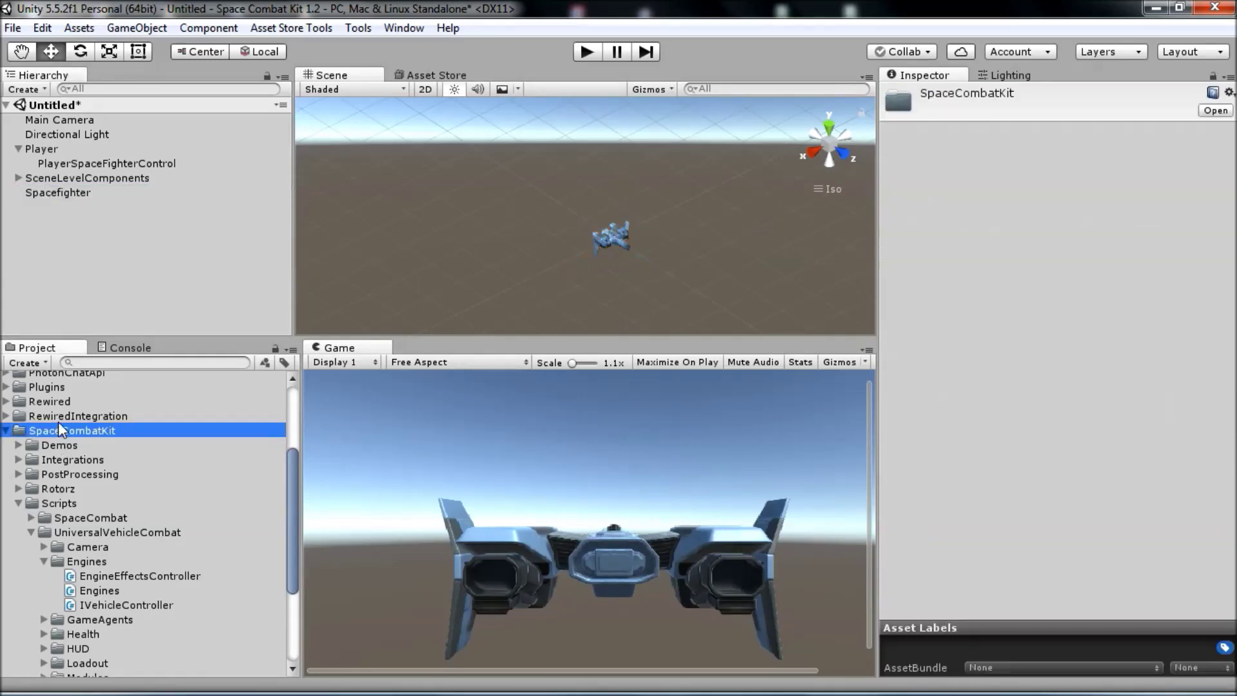
{"action": "left_click", "coordinate": [47, 505]}
{"action": "left_click", "coordinate": [31, 517]}
{"action": "left_click", "coordinate": [64, 518]}
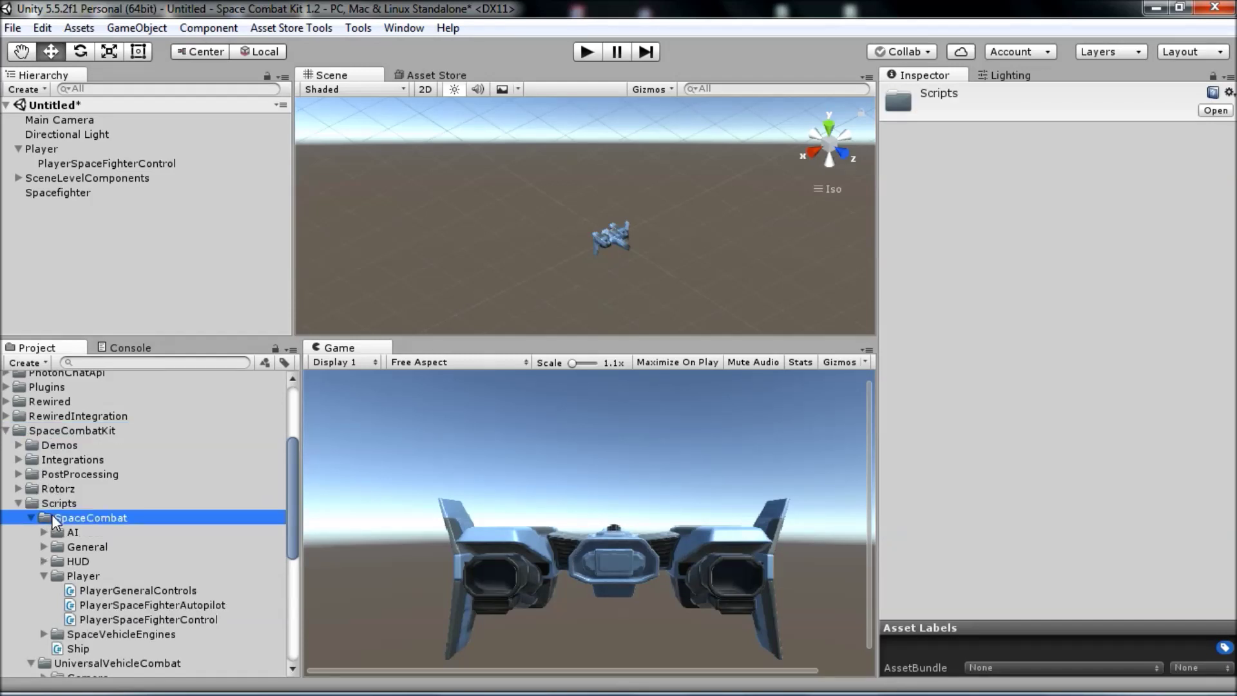
{"action": "left_click", "coordinate": [45, 575]}
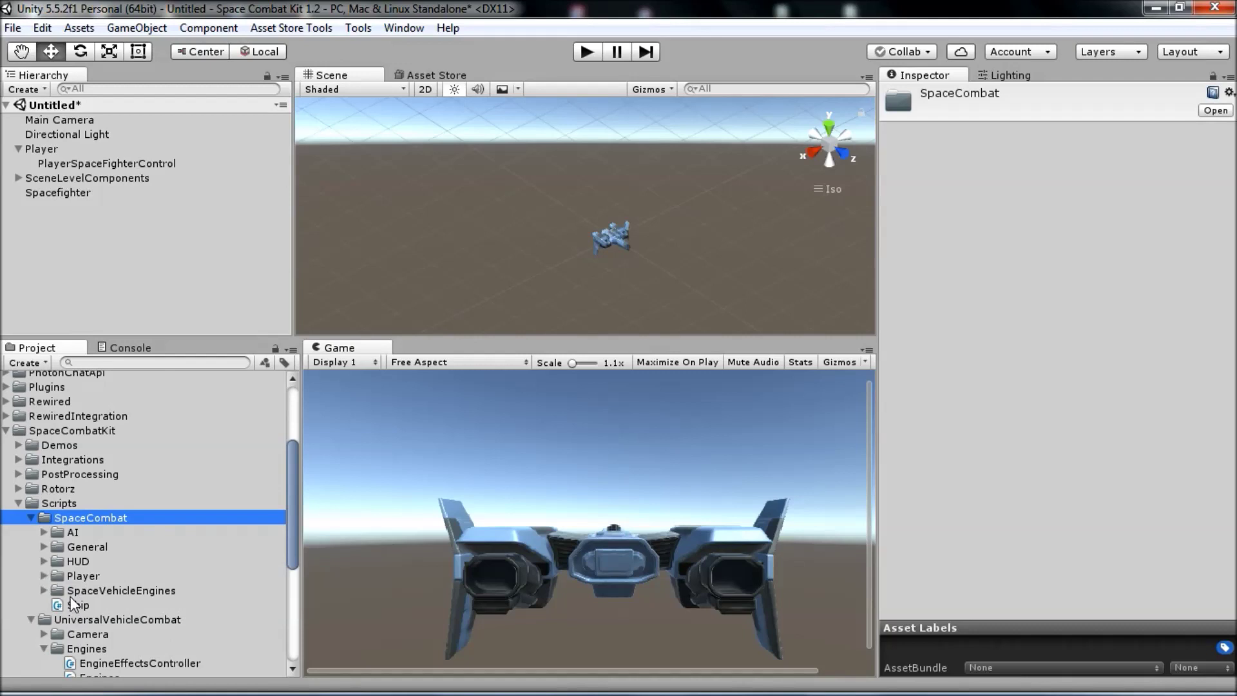
{"action": "left_click", "coordinate": [45, 590]}
{"action": "left_click", "coordinate": [71, 590]}
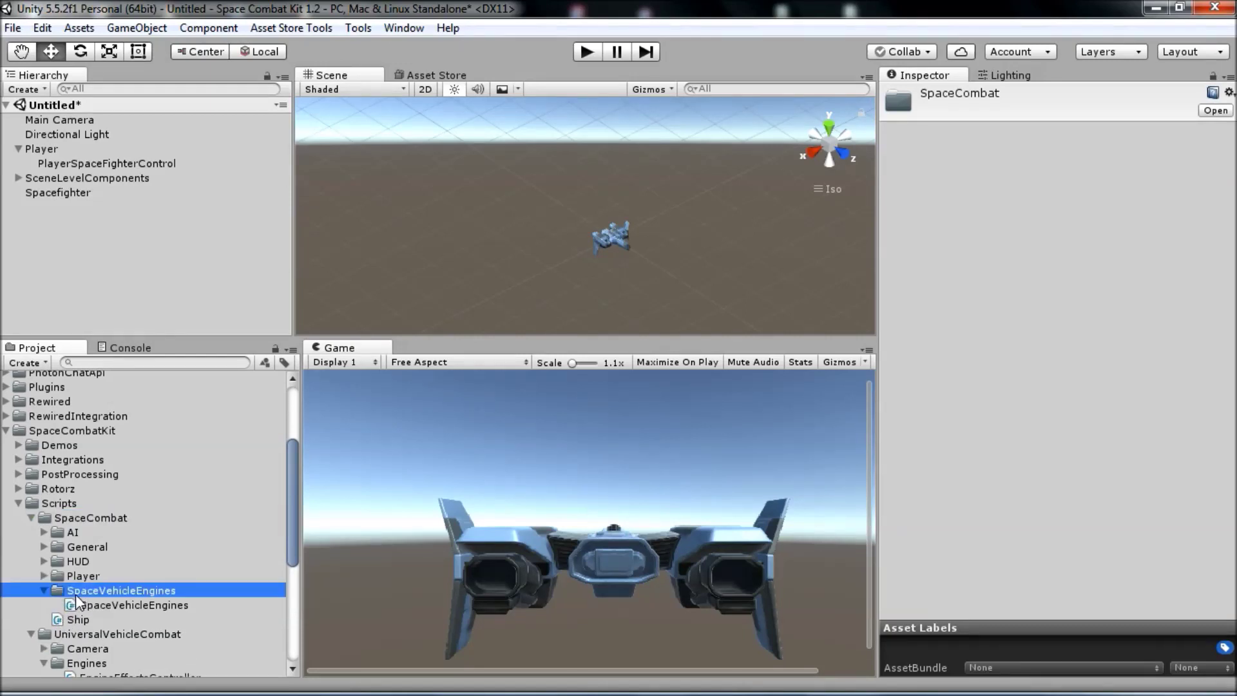
{"action": "left_click", "coordinate": [96, 605]}
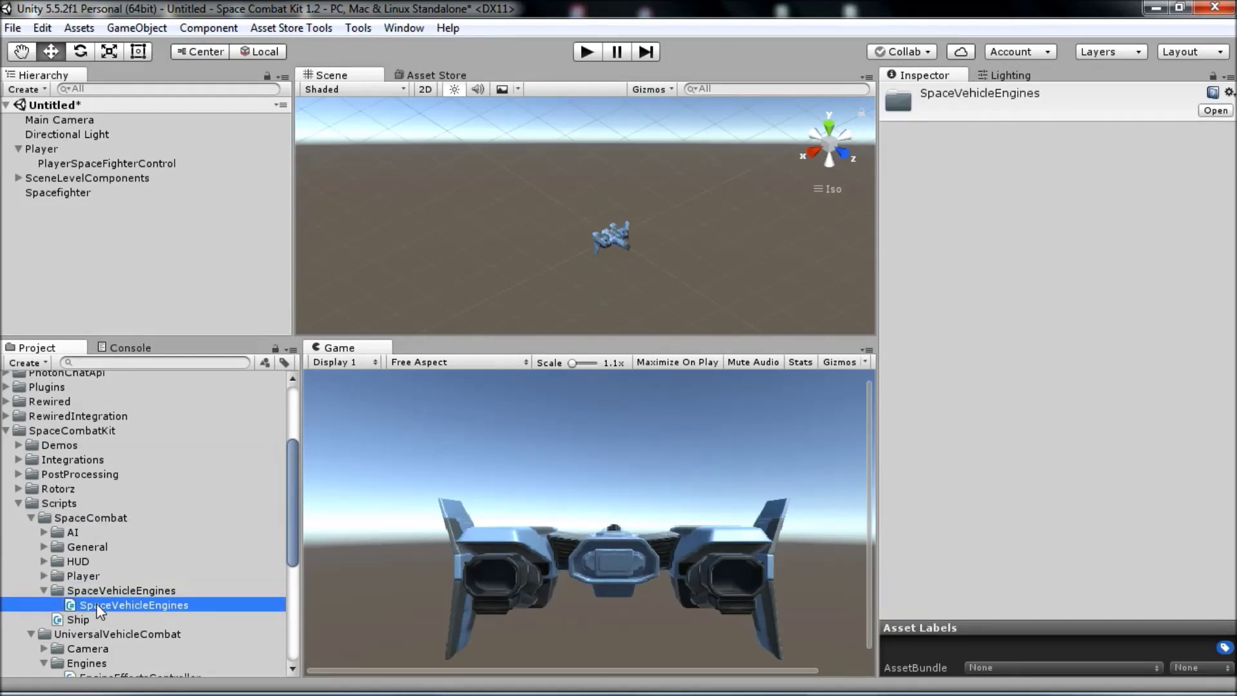
{"action": "left_click_drag", "start_coordinate": [96, 604], "coordinate": [77, 191]}
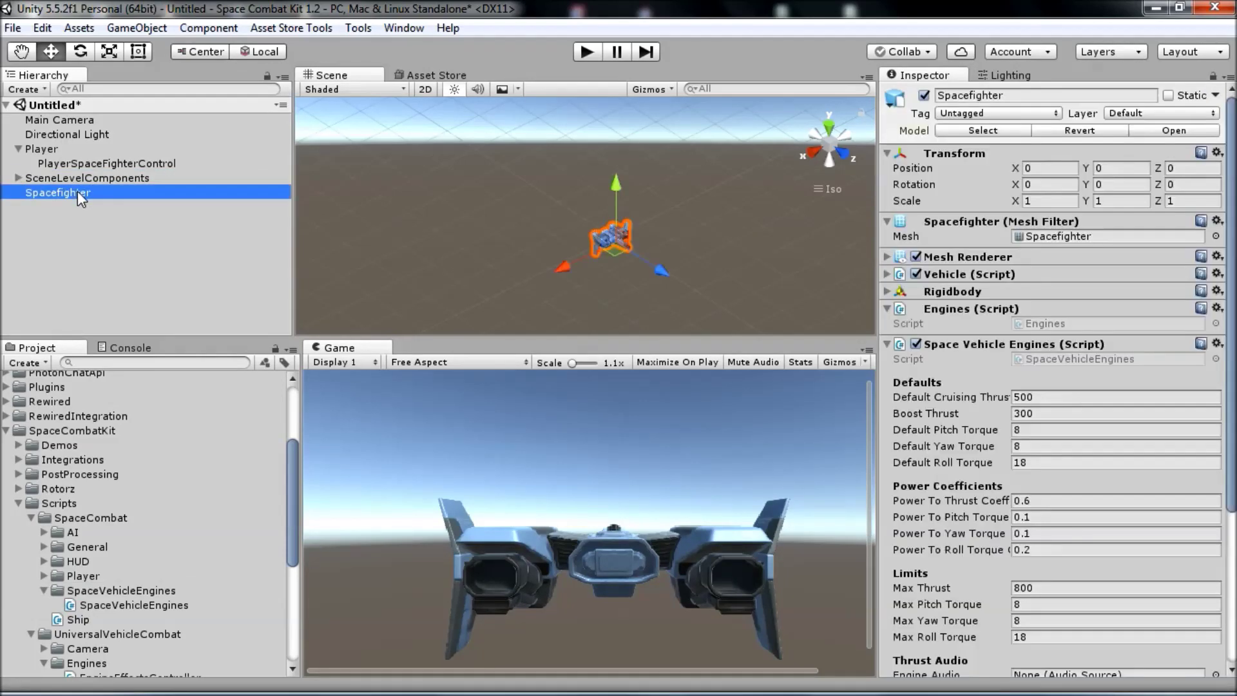
{"action": "left_click_drag", "start_coordinate": [1221, 351], "coordinate": [1224, 473]}
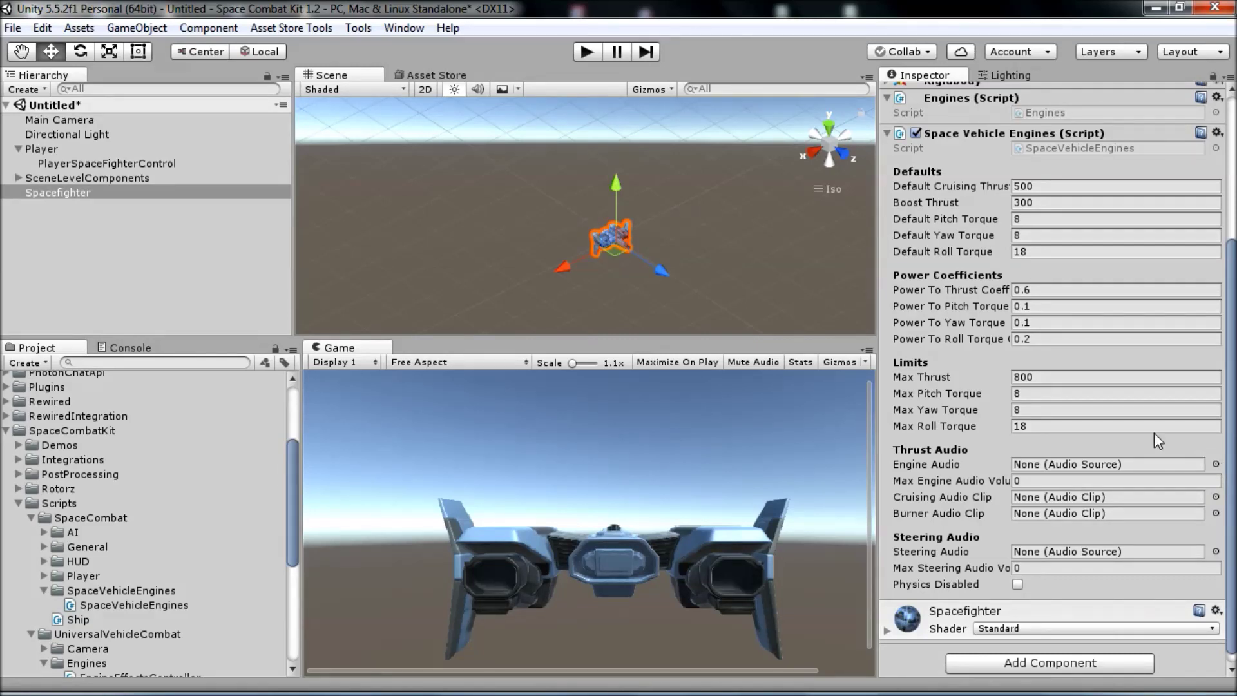
Set Spacefighter as the Player Game Agent's Starting Vehicle and enter play mode
{"action": "left_click", "coordinate": [43, 148]}
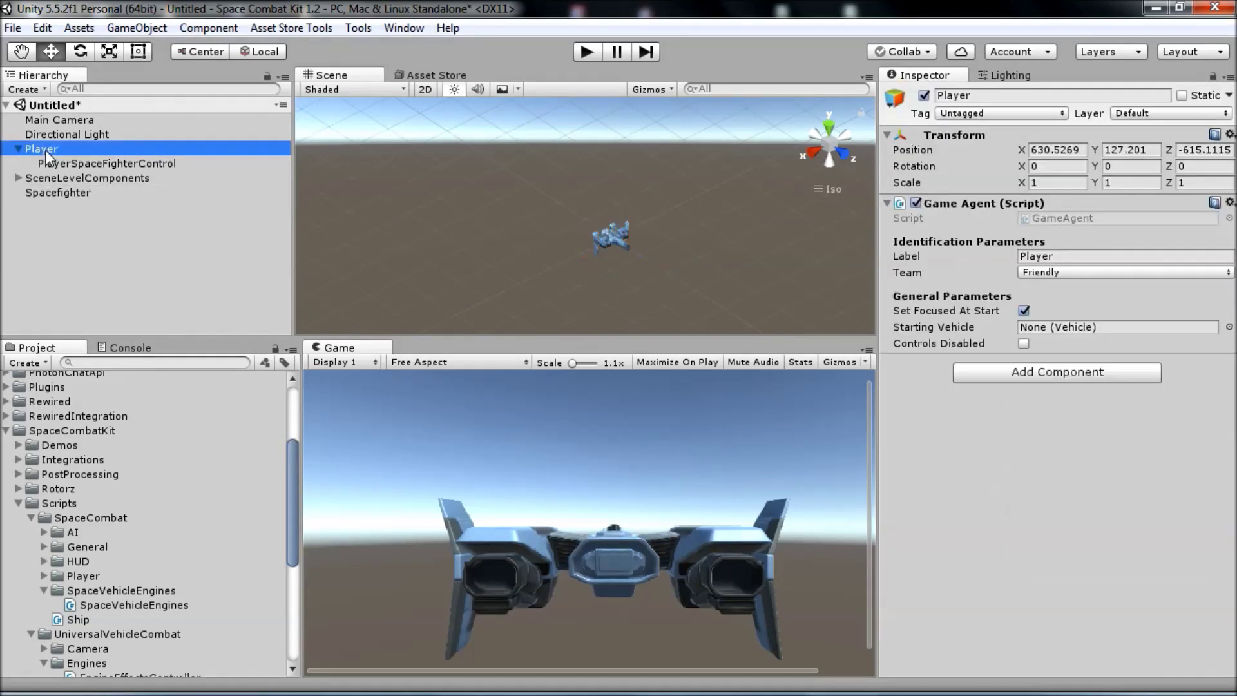
{"action": "left_click_drag", "start_coordinate": [68, 193], "coordinate": [1034, 330]}
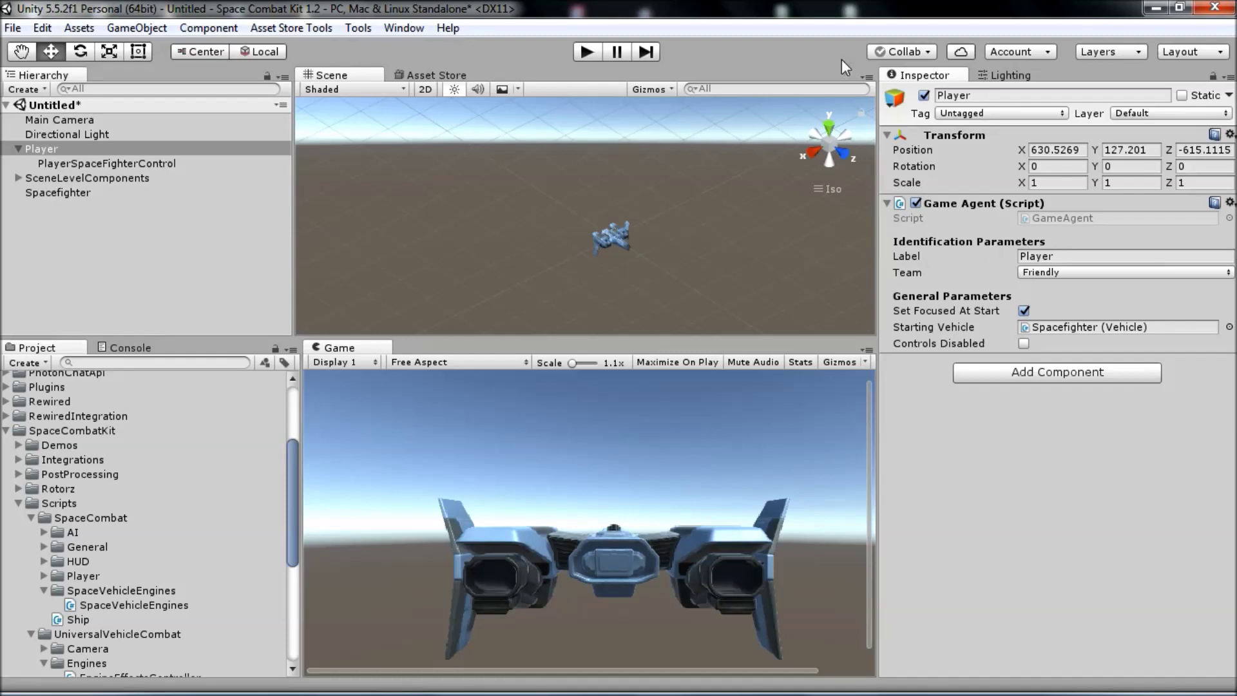
{"action": "left_click", "coordinate": [587, 51]}
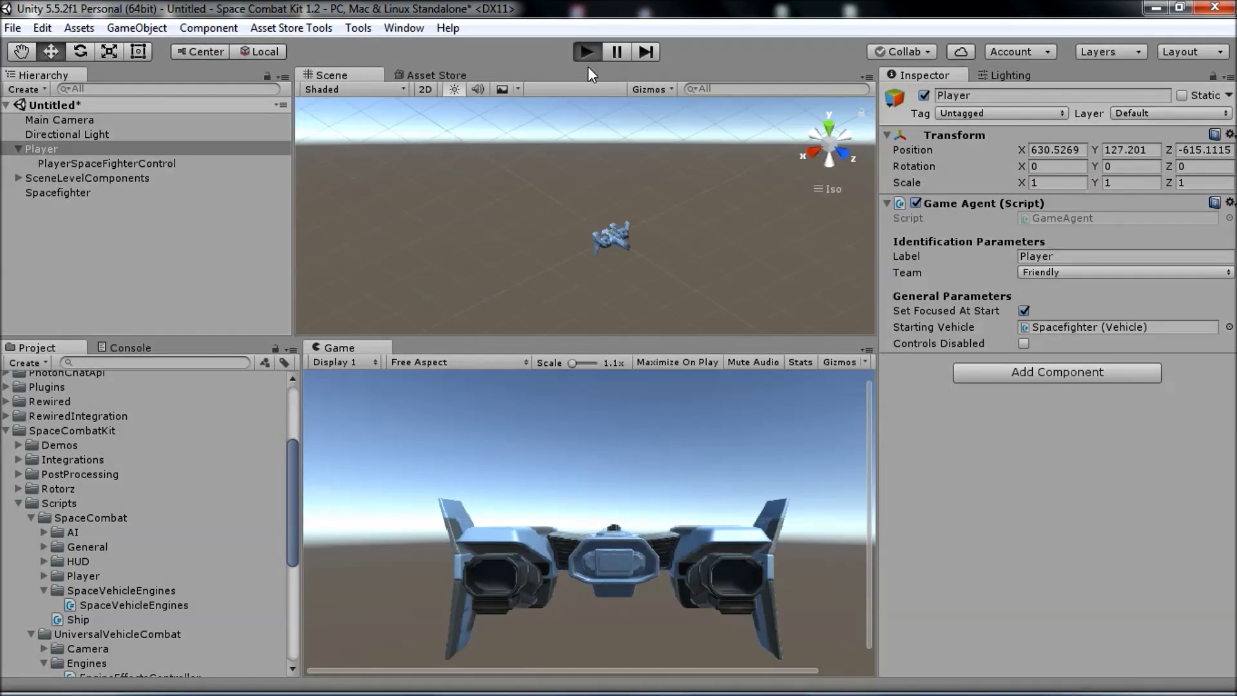